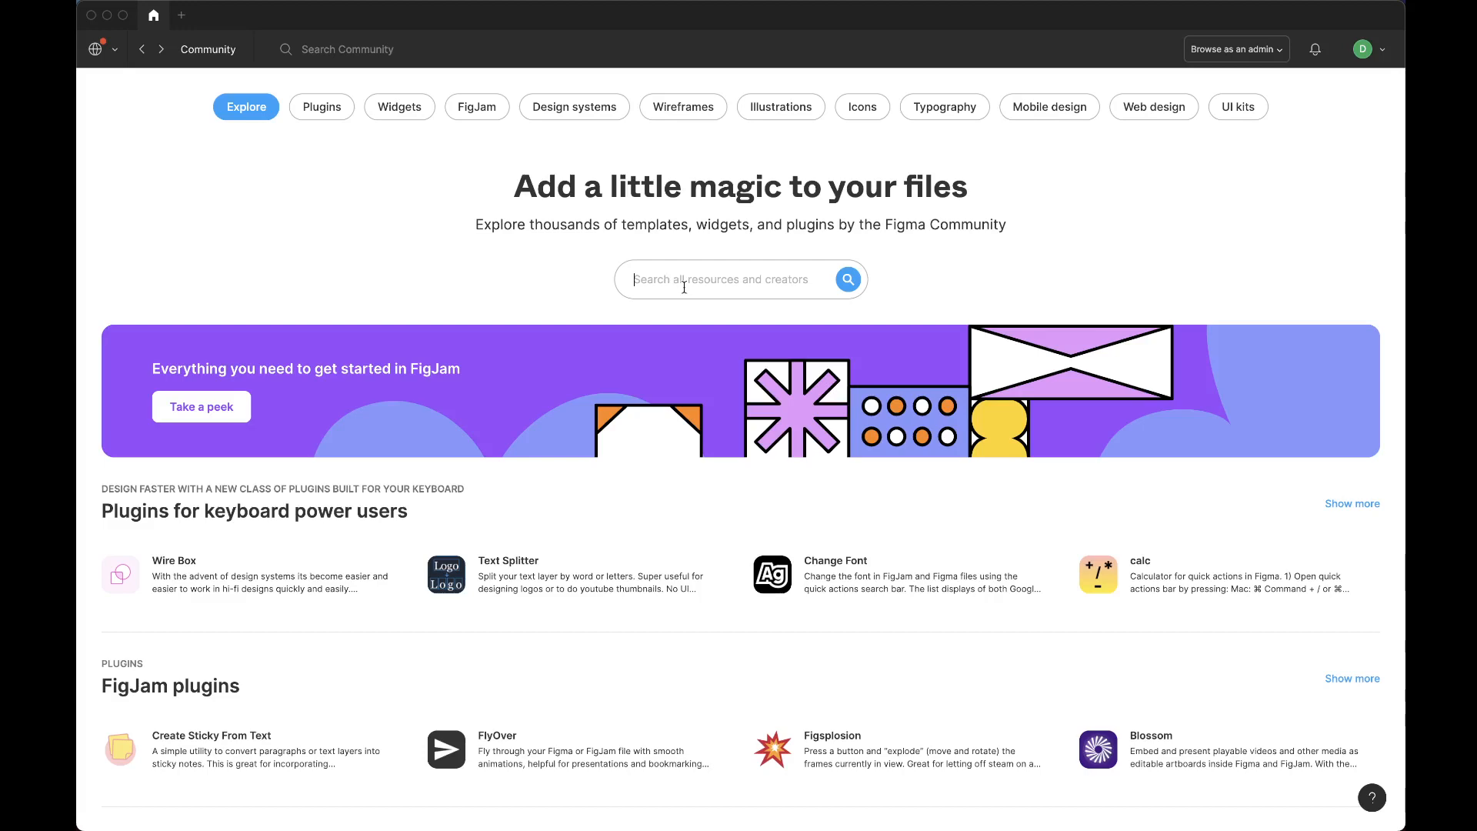
Search the Figma Community for "buzzy" and duplicate the Desktop CRM app file.
{"action": "type", "text": "buzzy"}
{"action": "key", "text": "Return"}
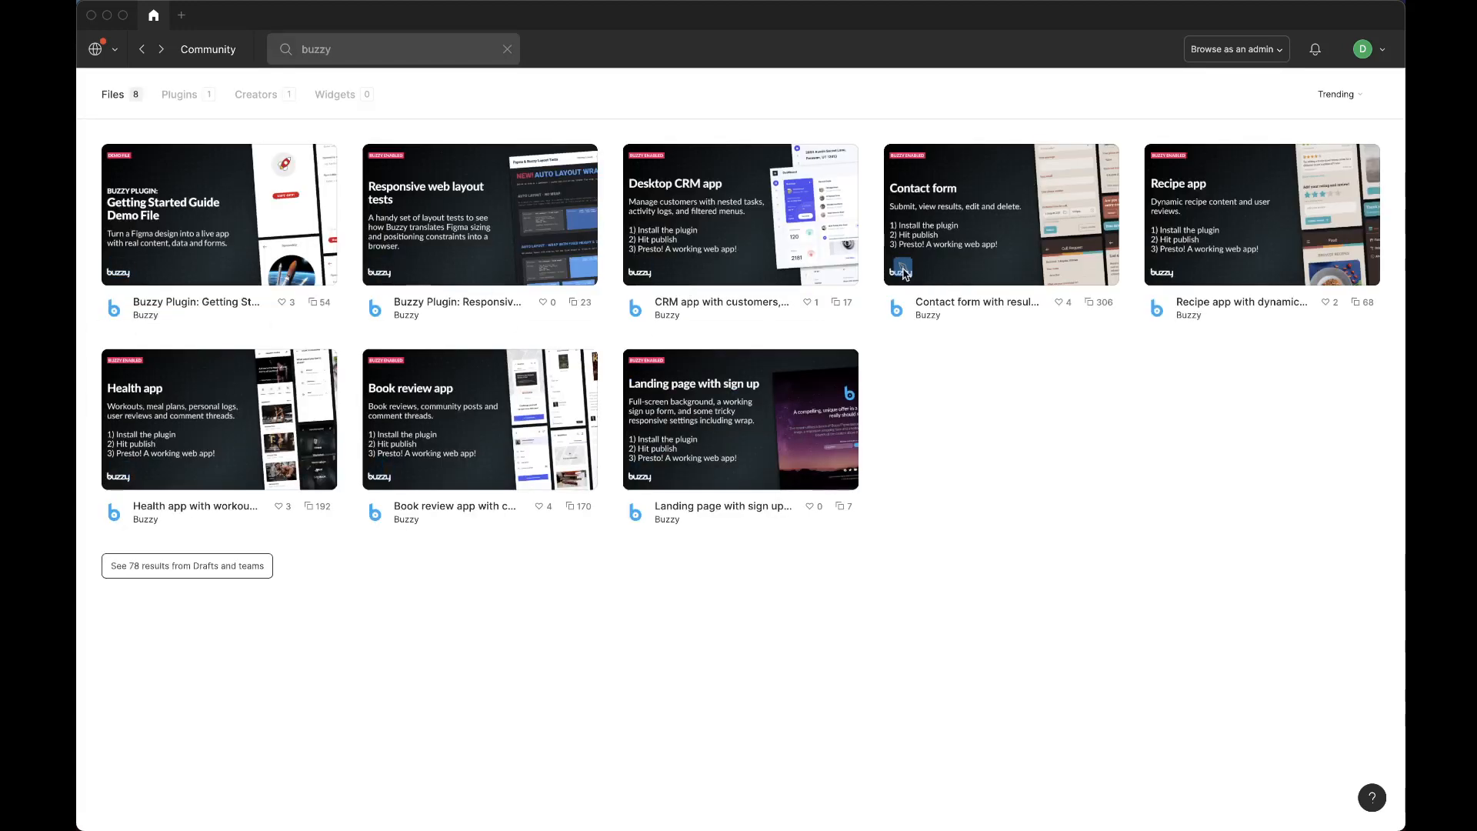
{"action": "left_click", "coordinate": [711, 200]}
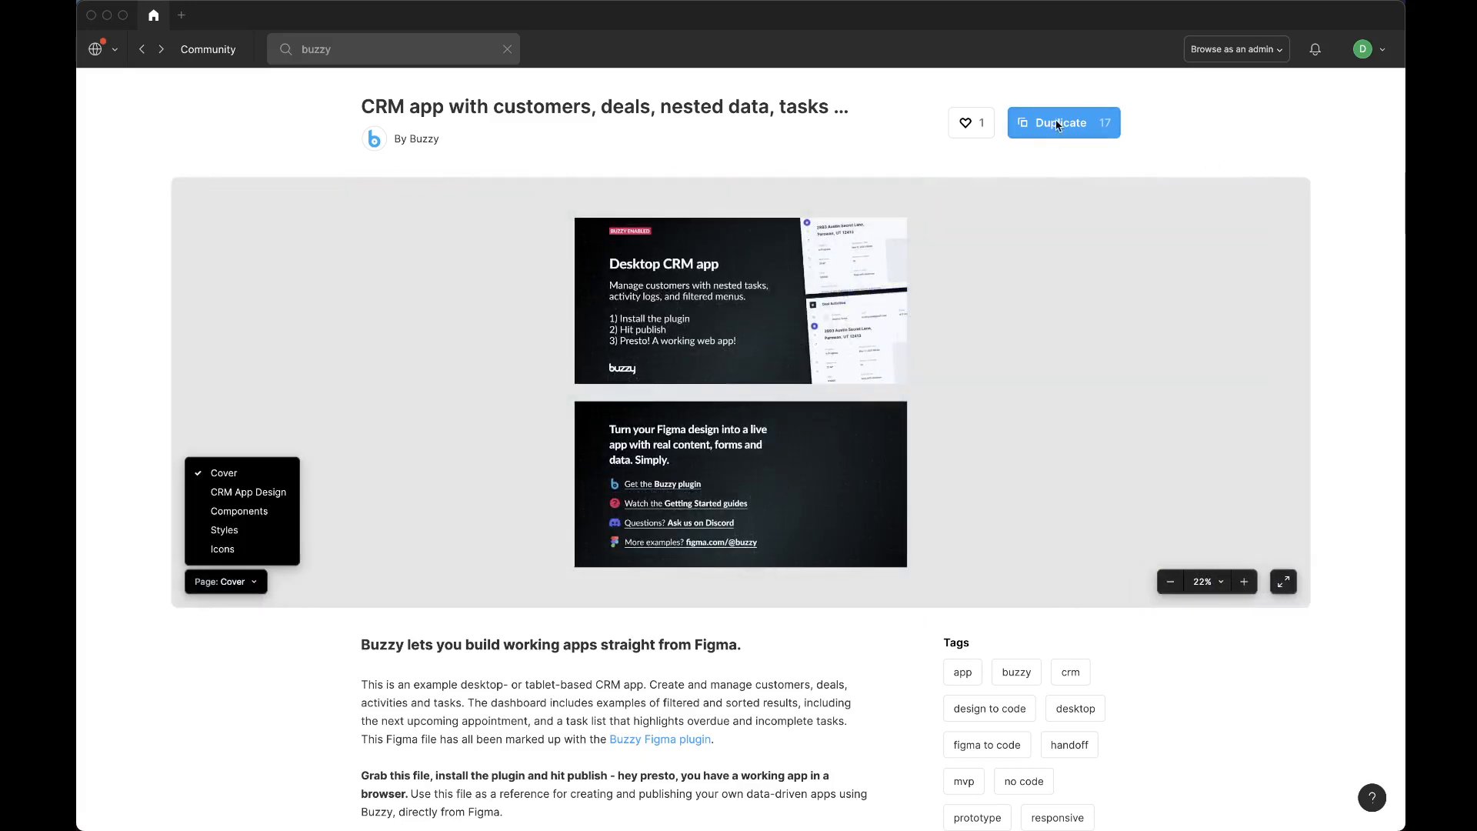
{"action": "left_click", "coordinate": [1056, 125]}
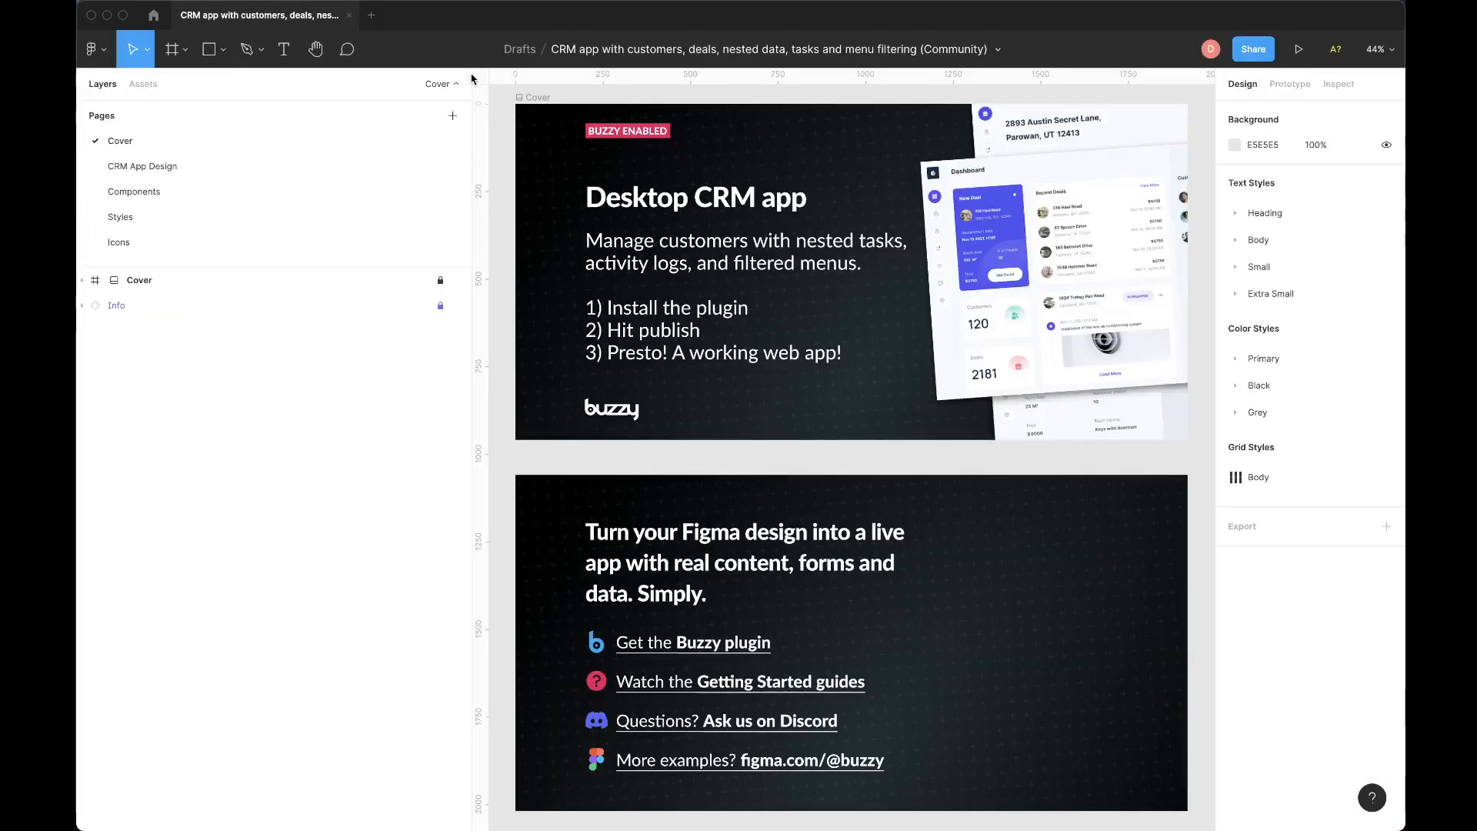
Narrow the layers sidebar, then switch to the CRM App Design page and collapse the page list.
{"action": "left_click_drag", "start_coordinate": [473, 76], "coordinate": [294, 77]}
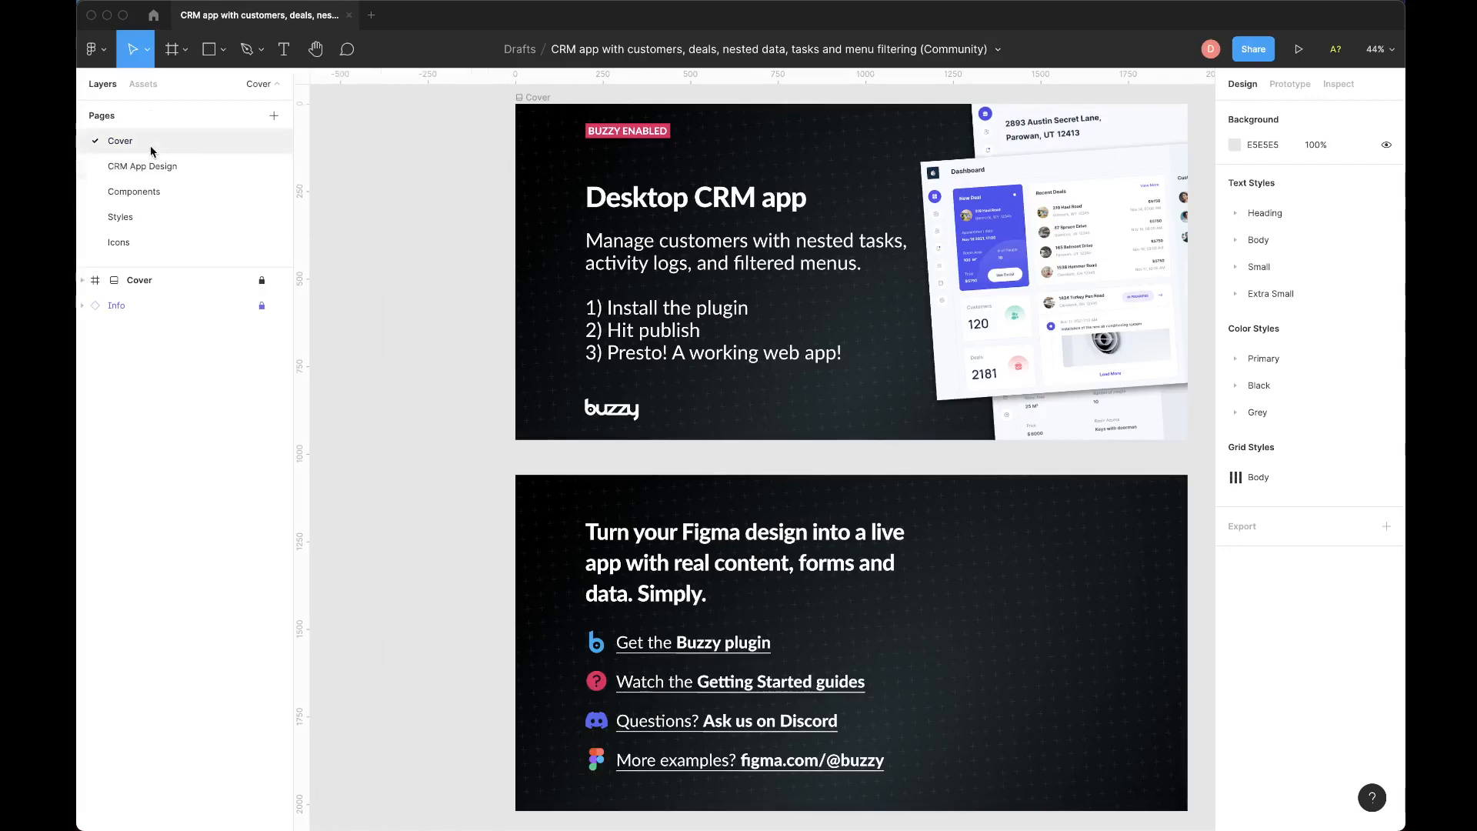
{"action": "scroll", "coordinate": [753, 262], "scroll_direction": "right", "scroll_amount": 2}
{"action": "scroll", "coordinate": [753, 262], "scroll_direction": "down", "scroll_amount": 2}
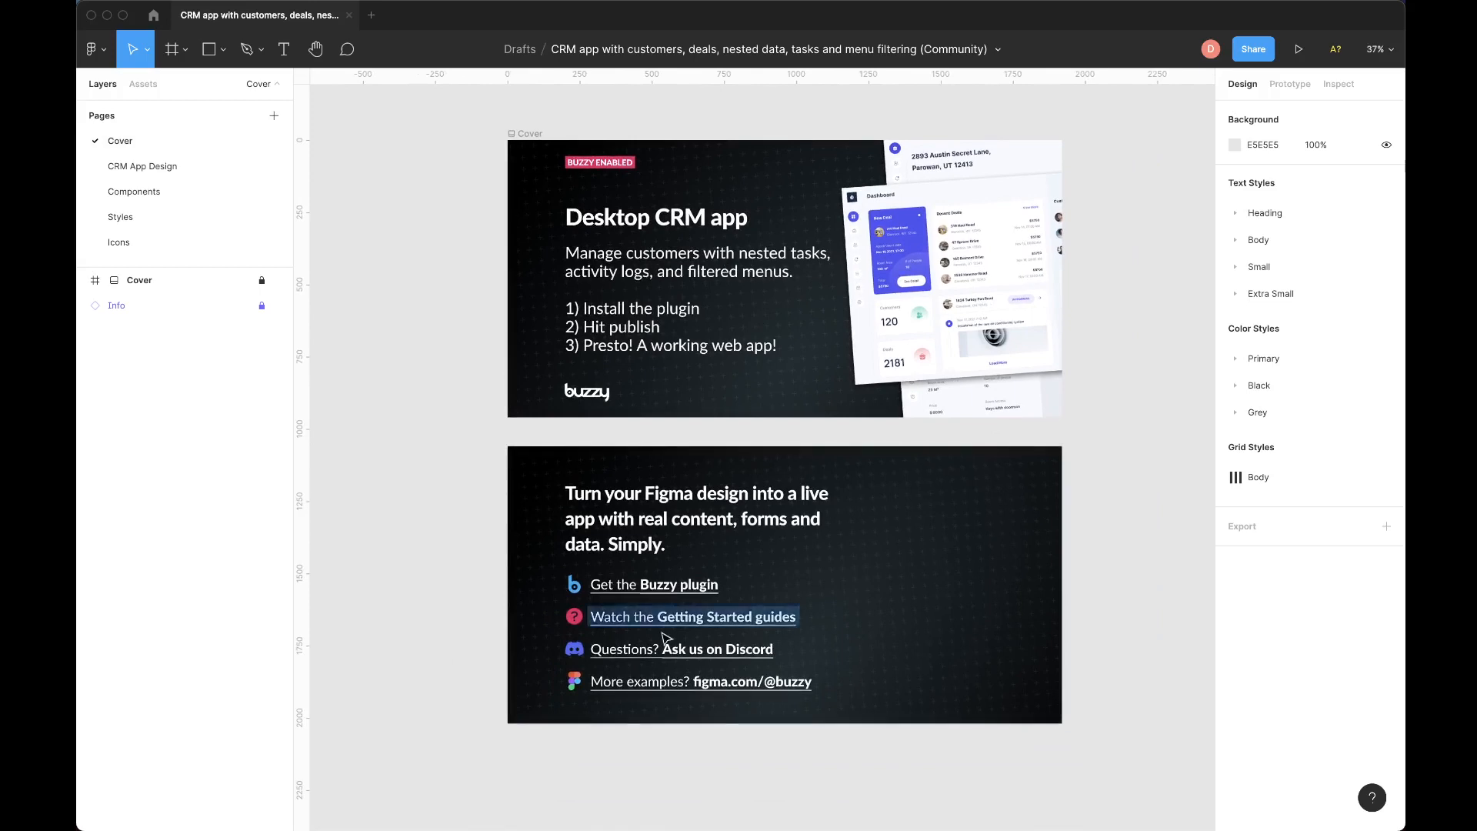
{"action": "left_click", "coordinate": [156, 166]}
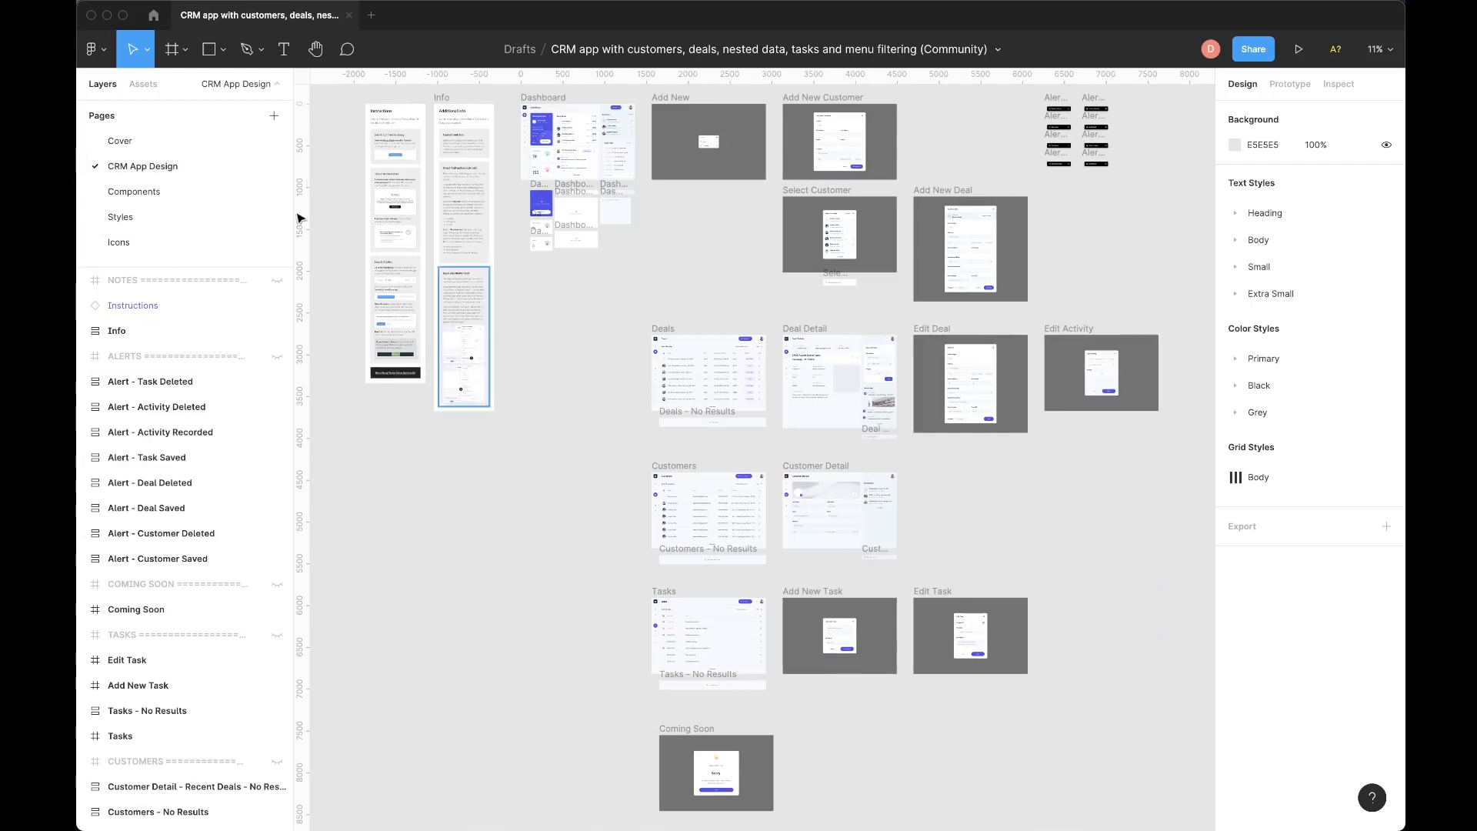
{"action": "left_click", "coordinate": [238, 85]}
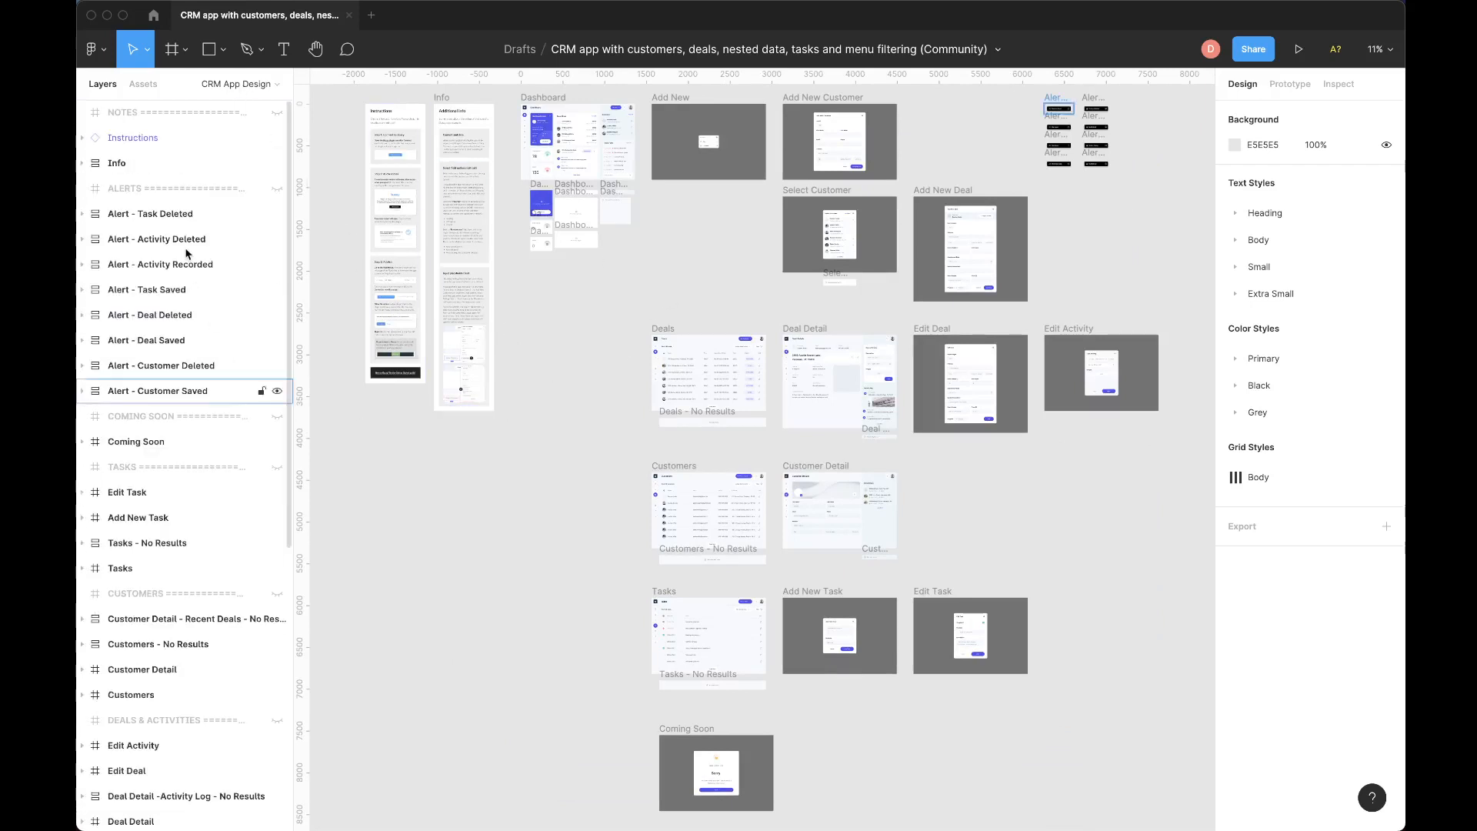
Run the Buzzy - No Code App Builder plugin, shift its window over the canvas and select the Add New frame to show its settings.
{"action": "scroll", "coordinate": [631, 291], "scroll_direction": "right", "scroll_amount": 2}
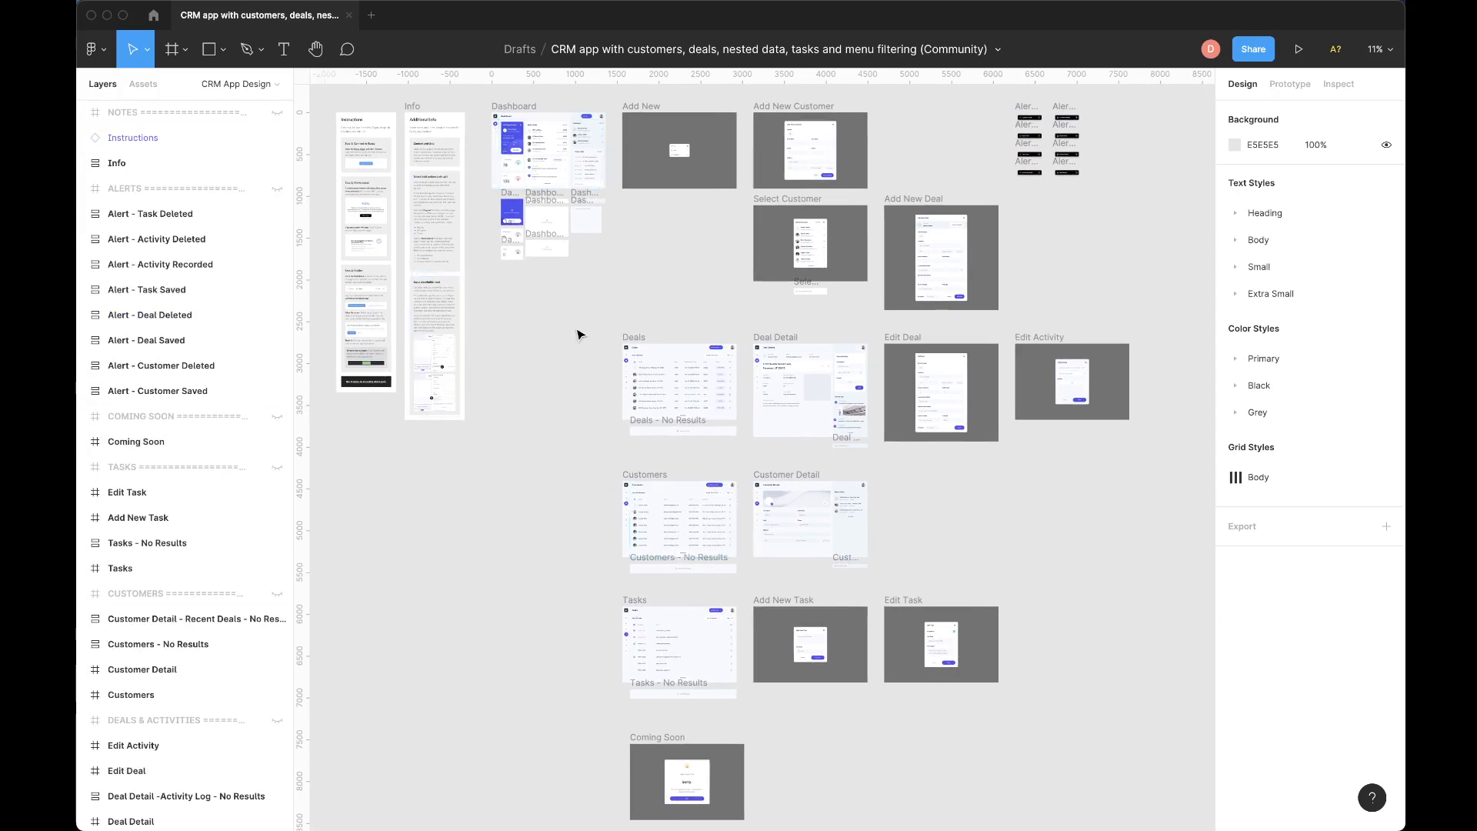
{"action": "scroll", "coordinate": [581, 331], "scroll_direction": "up", "scroll_amount": 5}
{"action": "scroll", "coordinate": [580, 332], "scroll_direction": "right", "scroll_amount": 4}
{"action": "scroll", "coordinate": [579, 333], "scroll_direction": "down", "scroll_amount": 1}
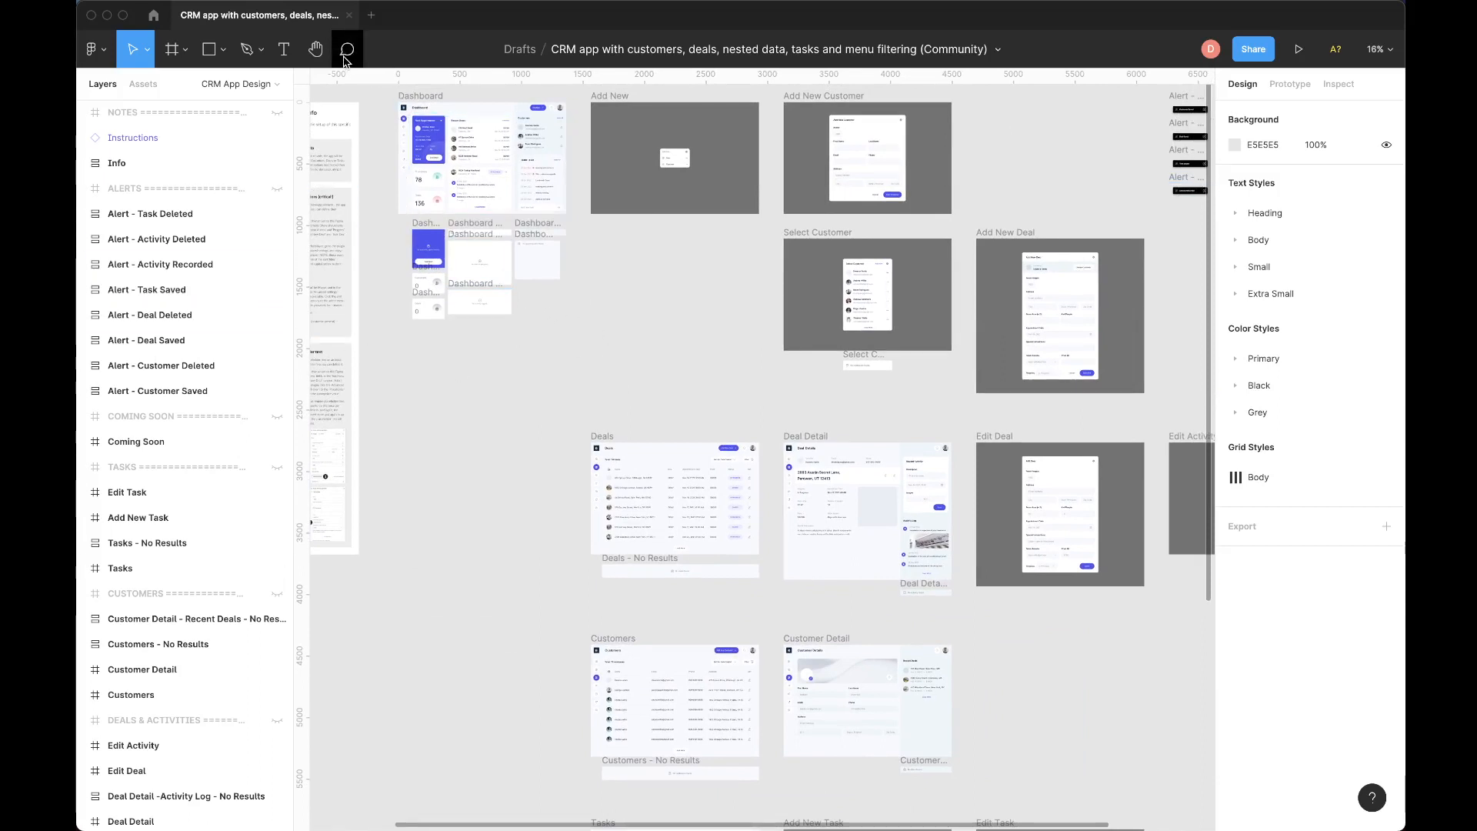
{"action": "left_click", "coordinate": [480, 8]}
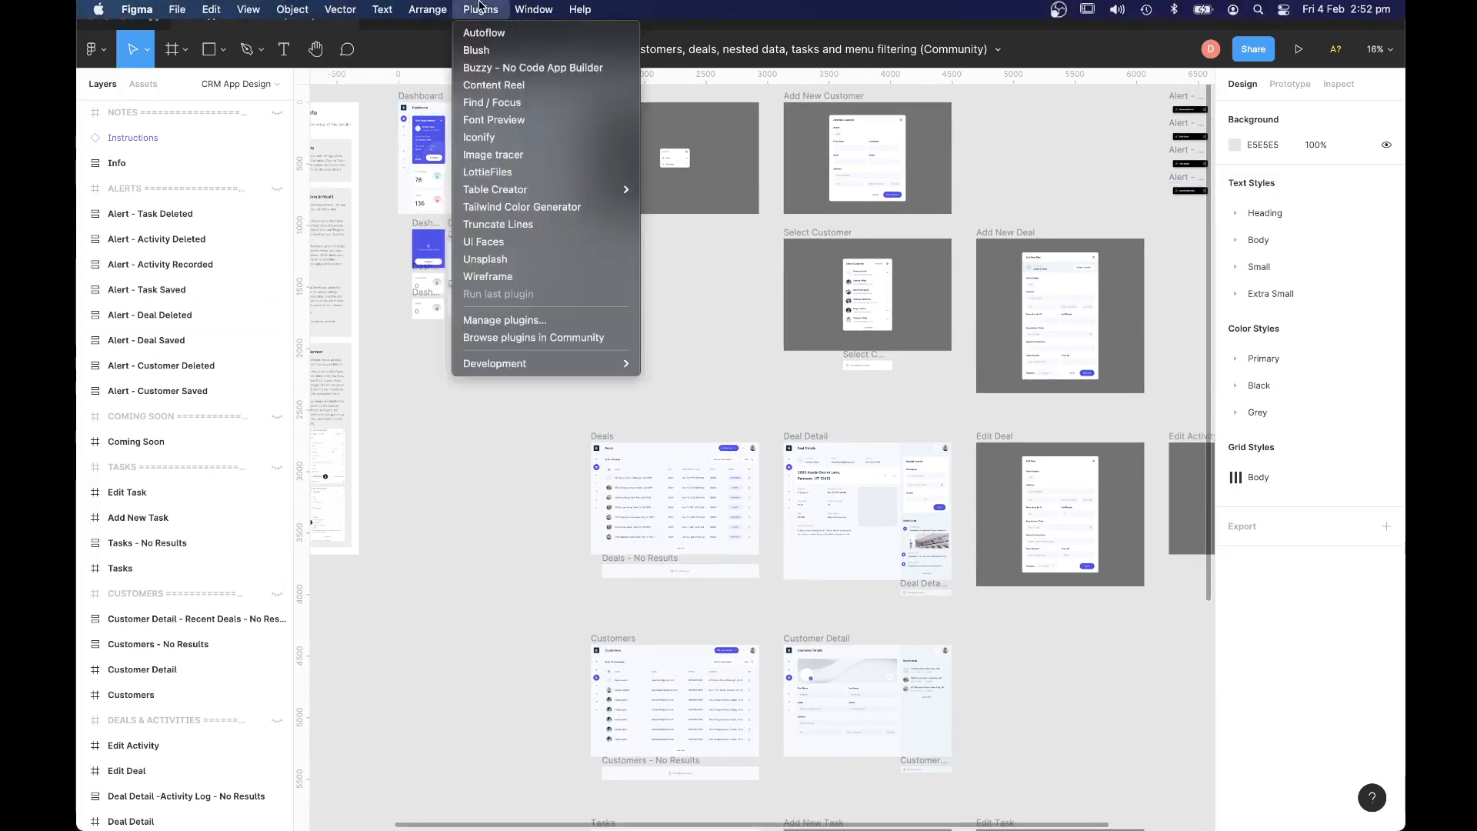
{"action": "left_click", "coordinate": [496, 69]}
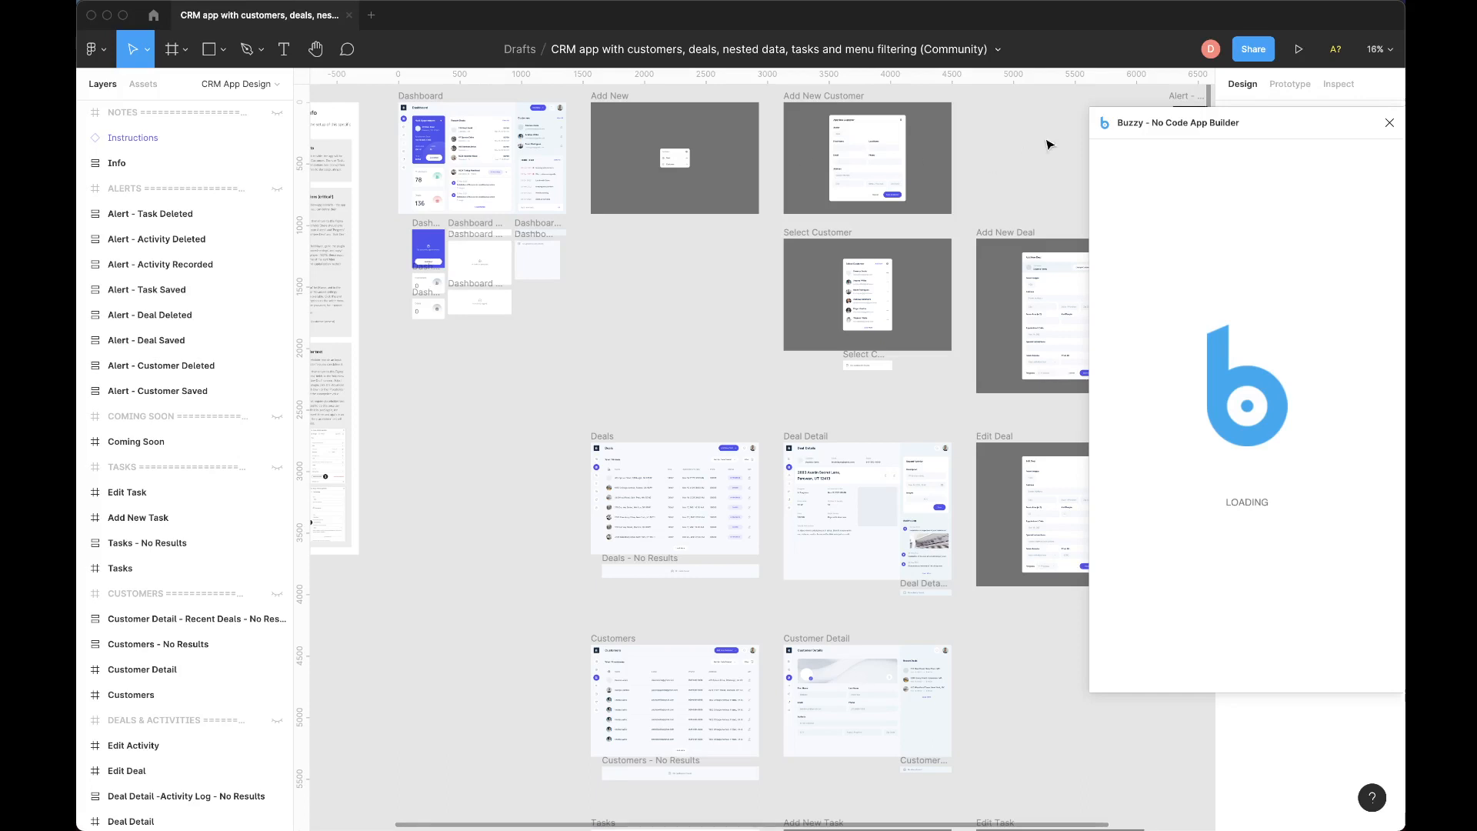
{"action": "left_click_drag", "start_coordinate": [1320, 123], "coordinate": [1089, 135]}
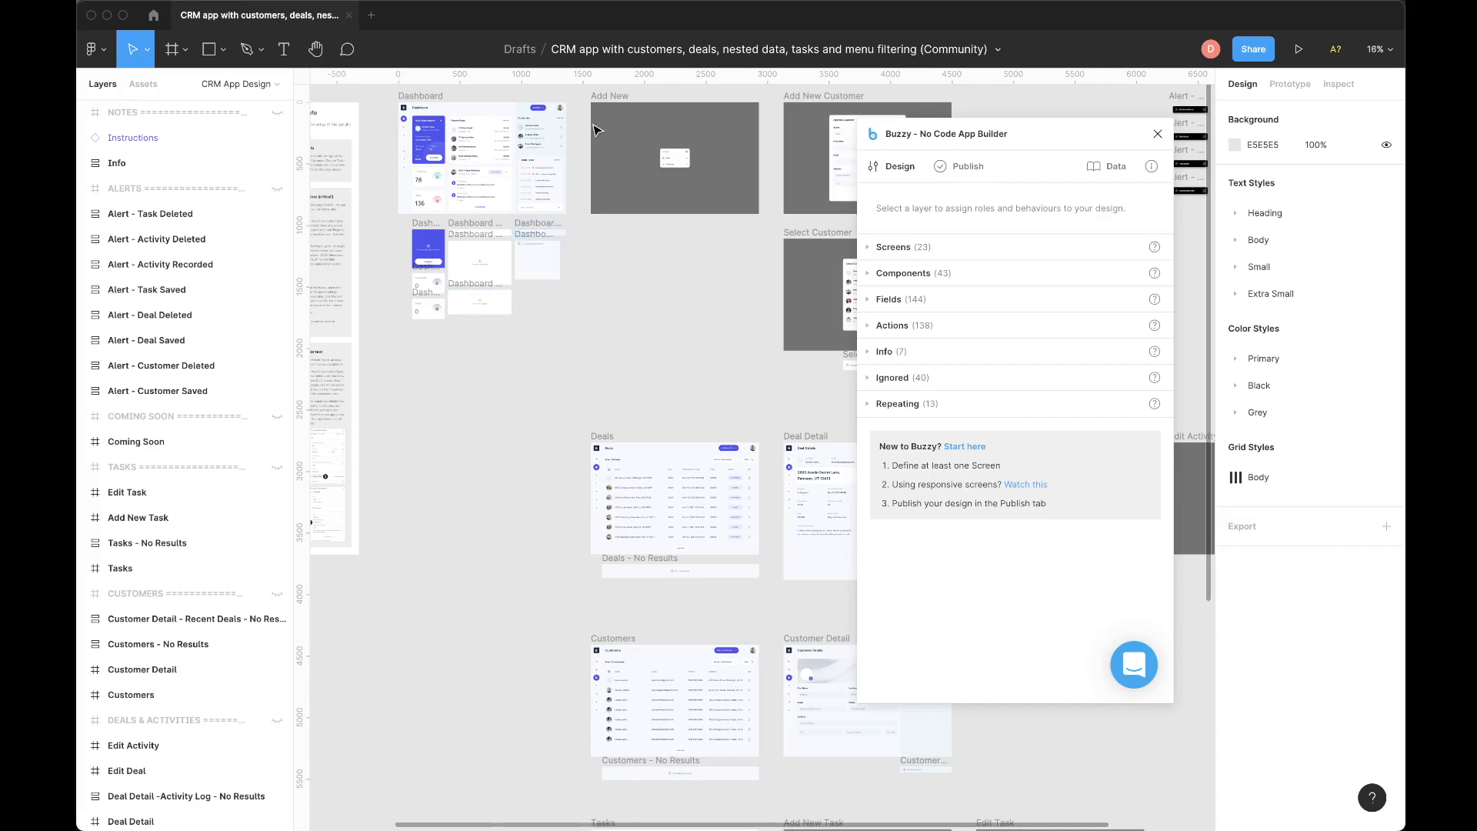
{"action": "left_click", "coordinate": [625, 131]}
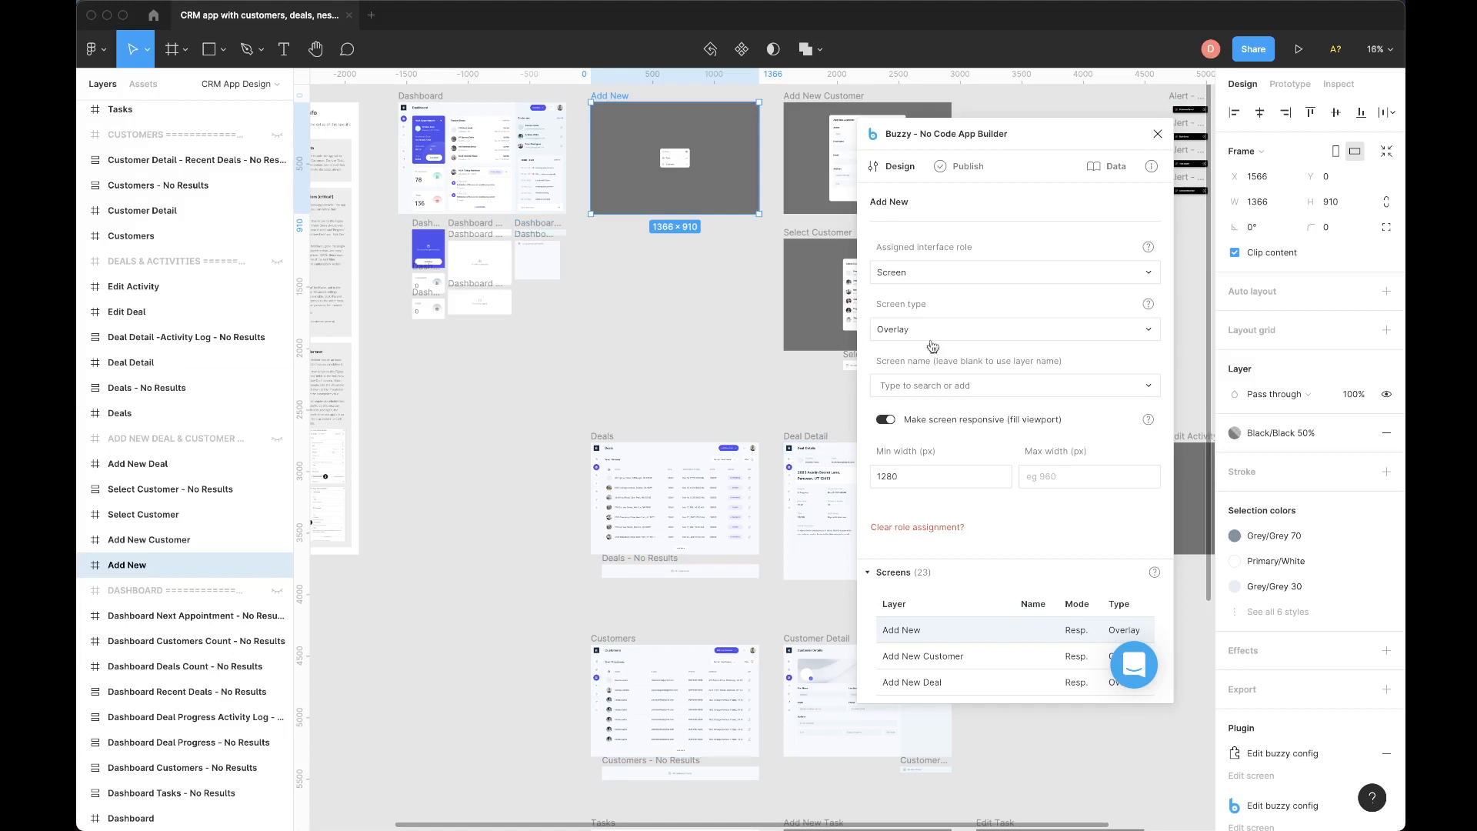
Name the Buzzy app "CRM Demo" in the publishing settings and convert the CRM App Design page to a new Buzzy app.
{"action": "left_click", "coordinate": [965, 169]}
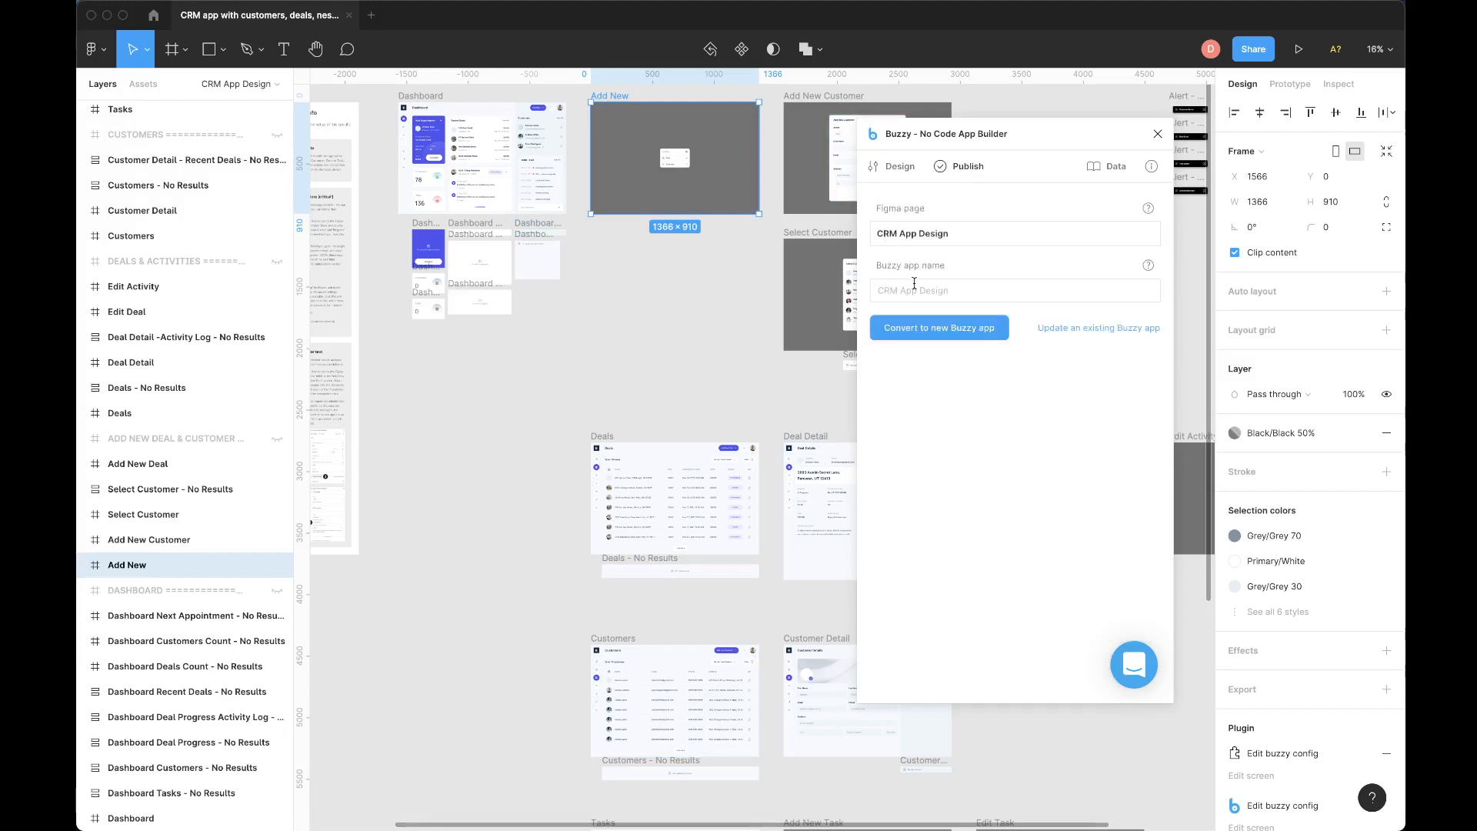
{"action": "left_click", "coordinate": [912, 285]}
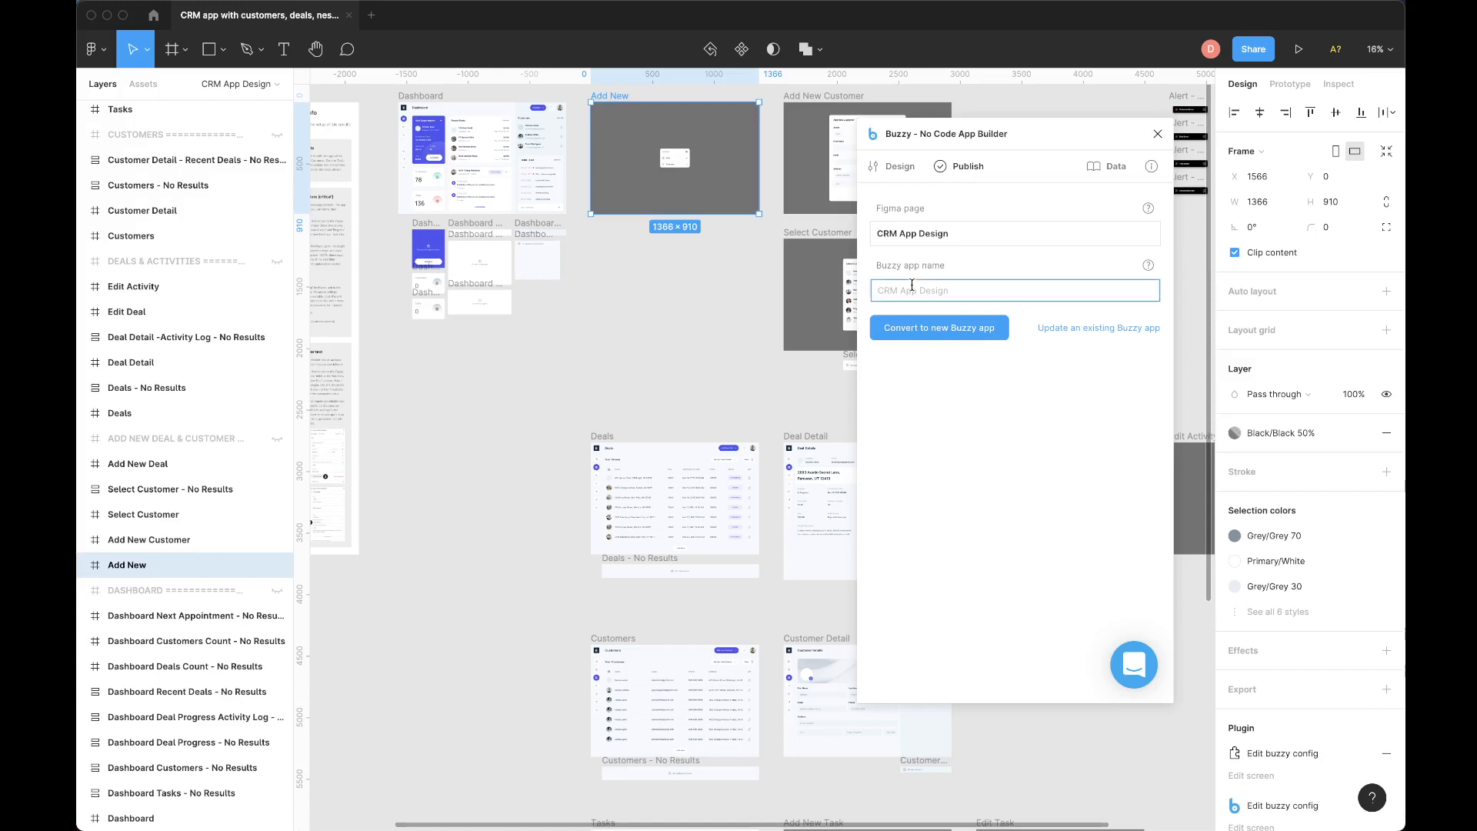
{"action": "type", "text": "CRM Demo"}
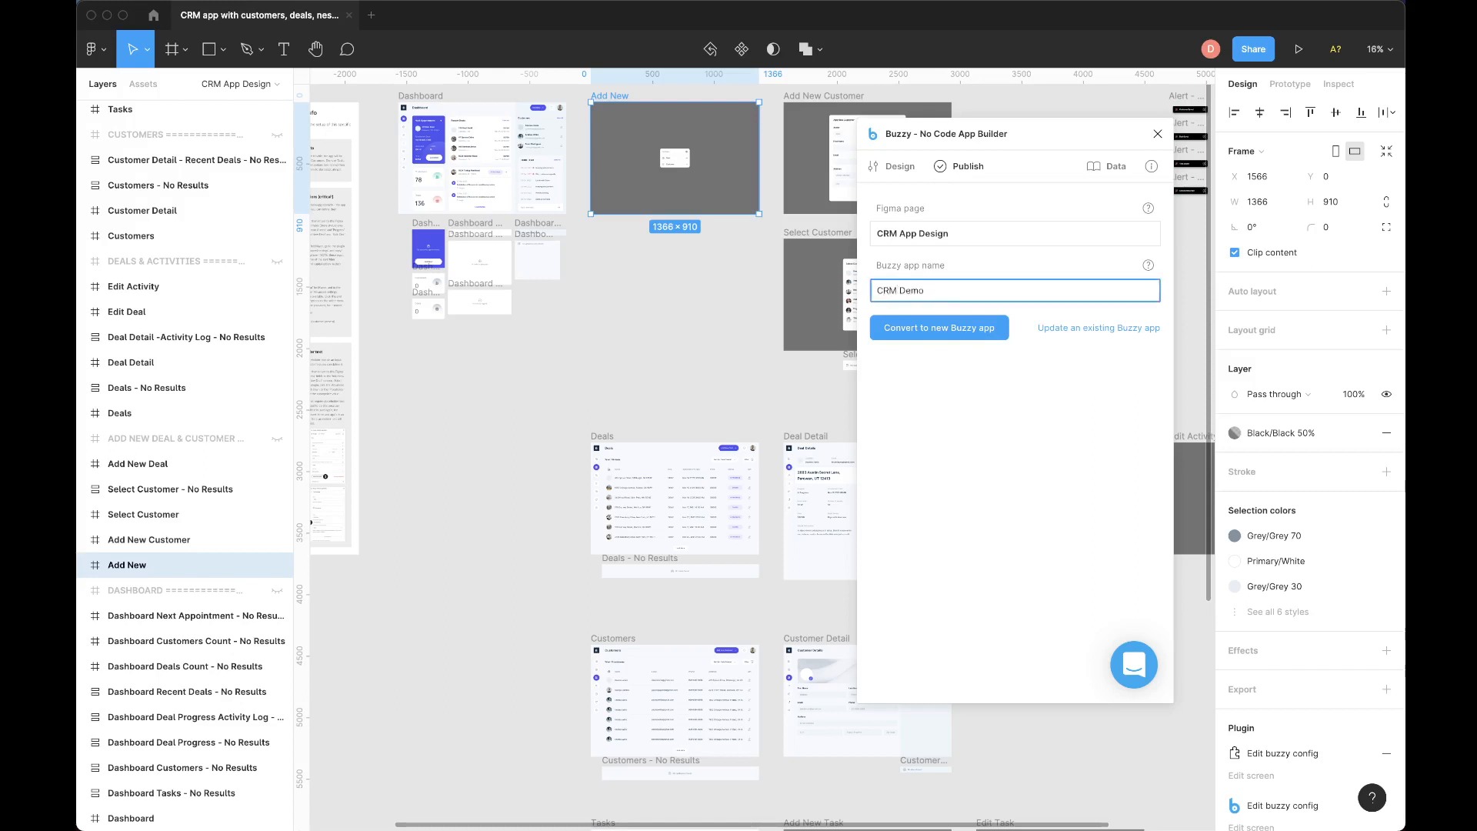
{"action": "left_click", "coordinate": [958, 331]}
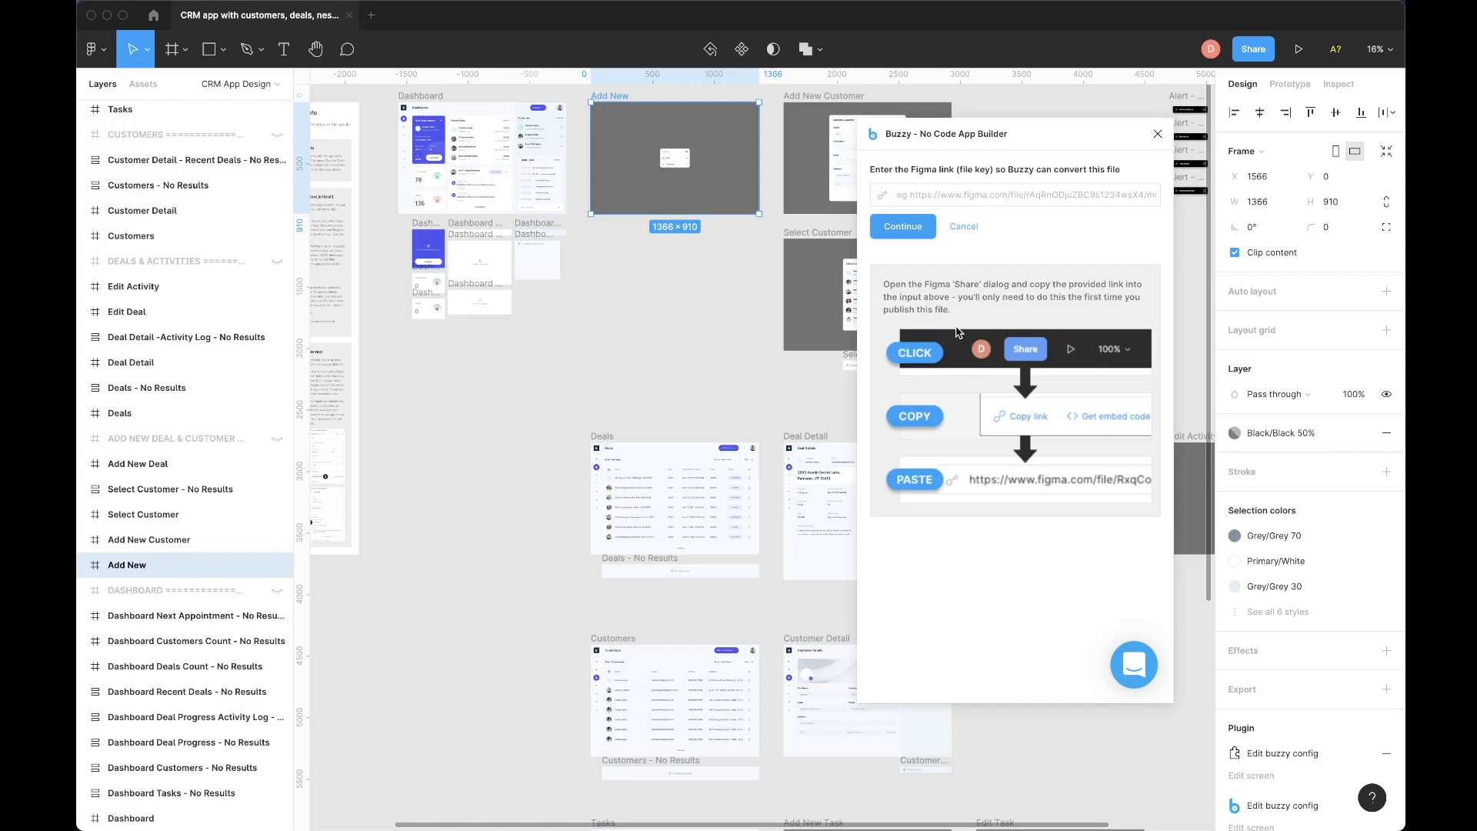
Copy the Figma file's share link, supply it to Buzzy to continue the conversion, and close the sharing dialog.
{"action": "left_click", "coordinate": [1266, 52]}
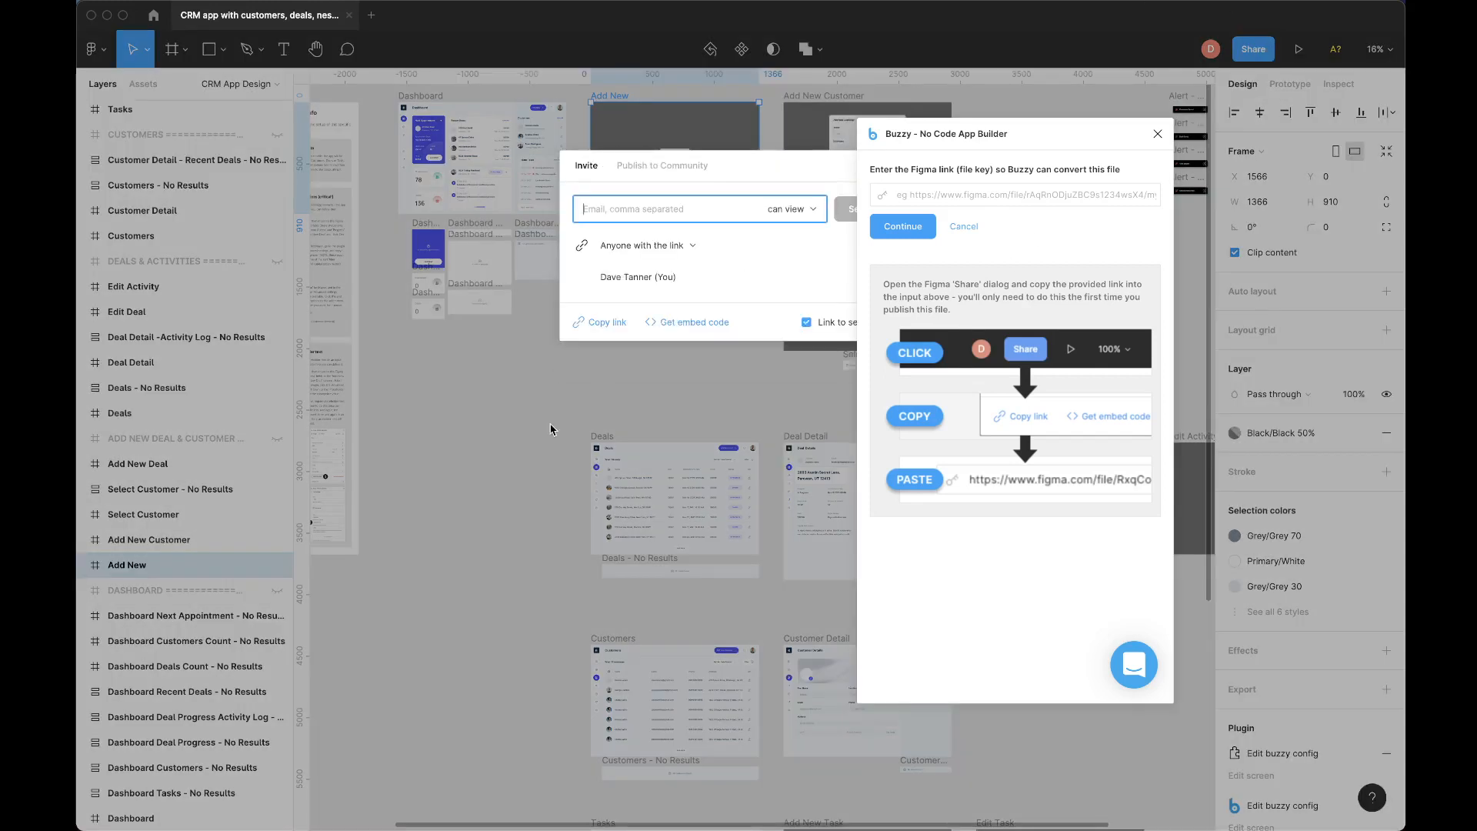
{"action": "left_click", "coordinate": [608, 324]}
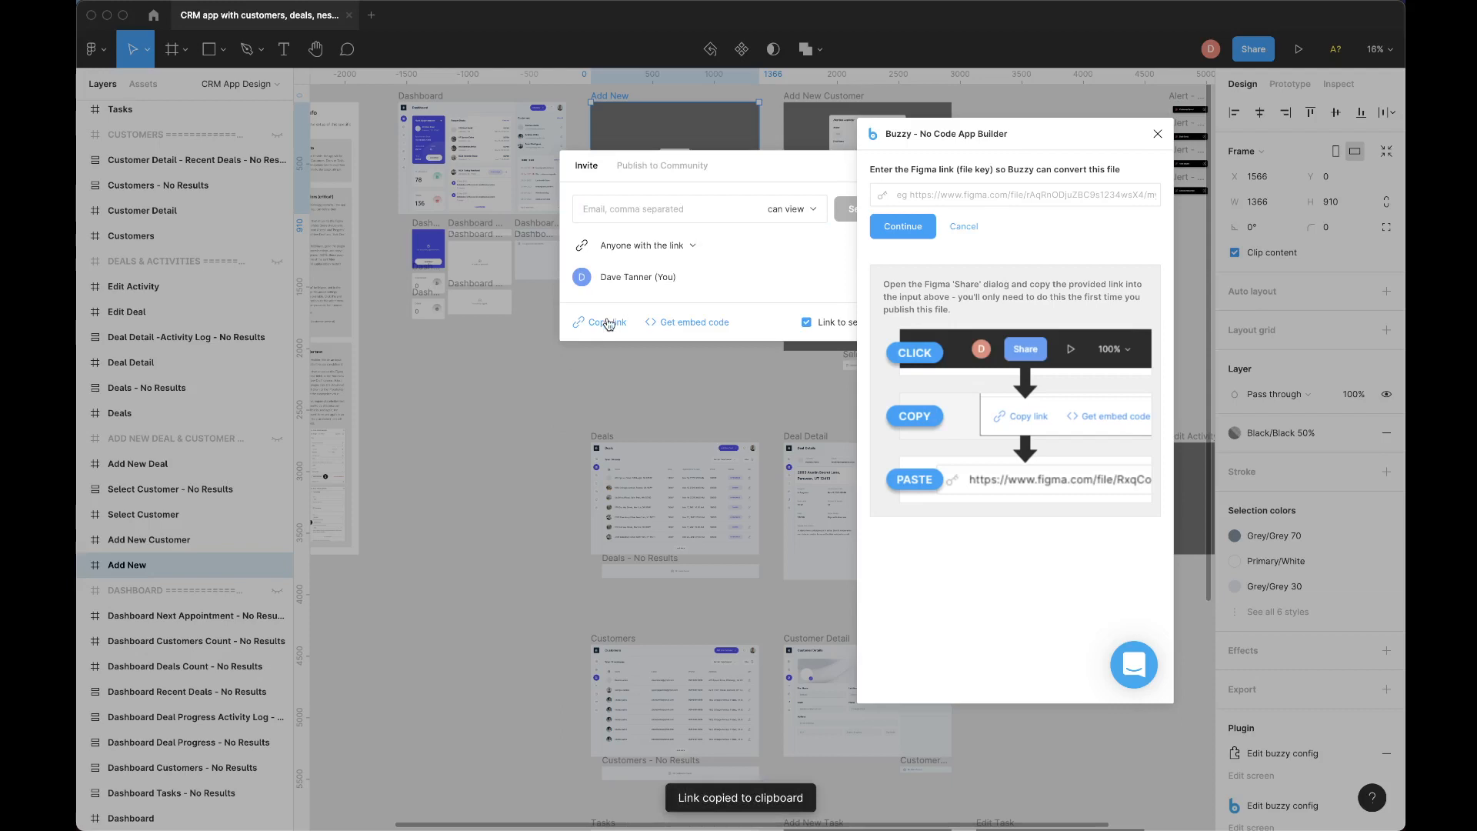
{"action": "left_click", "coordinate": [928, 202]}
{"action": "key", "text": "super+v"}
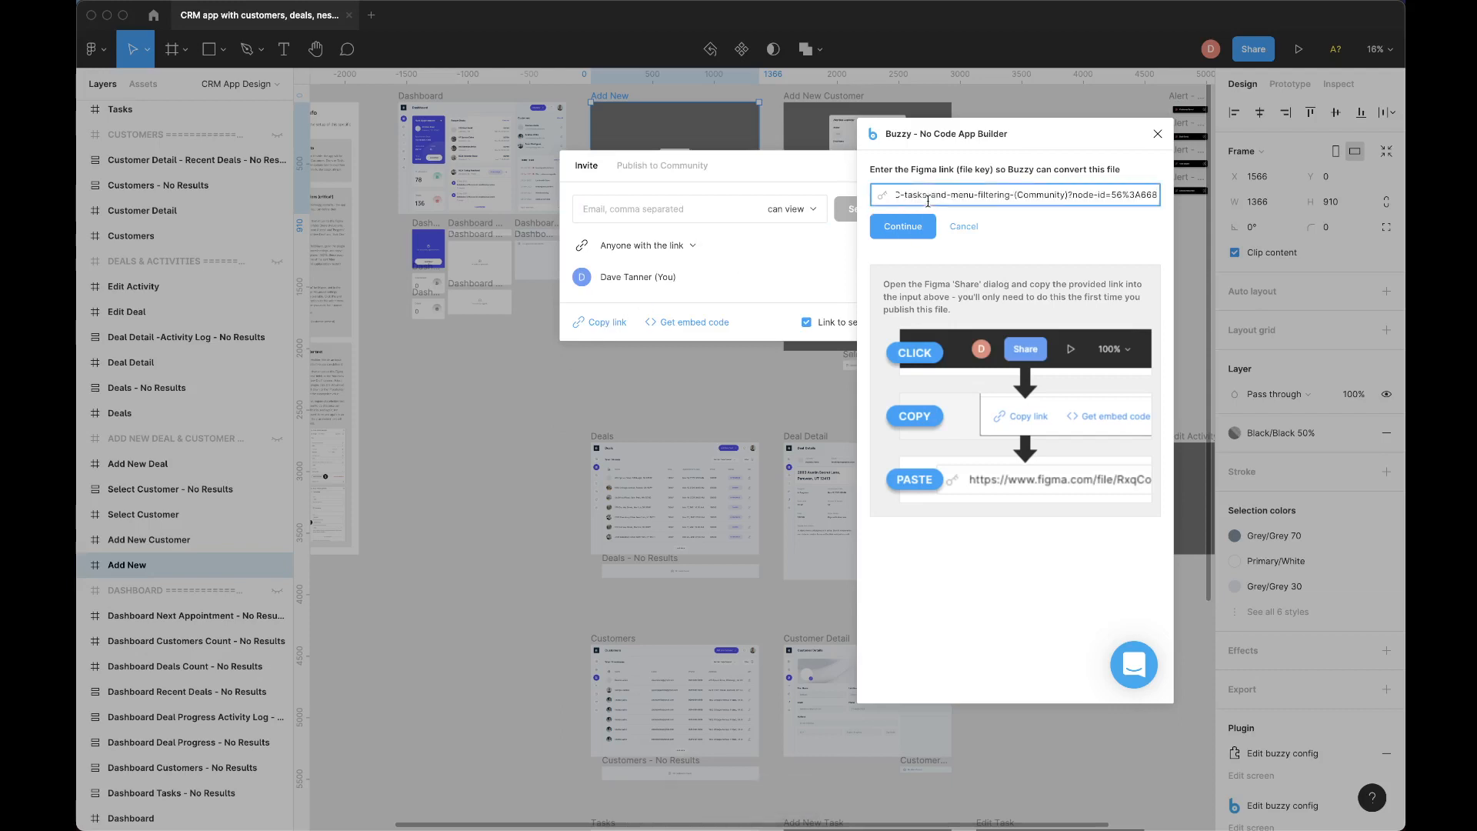
{"action": "left_click", "coordinate": [902, 233]}
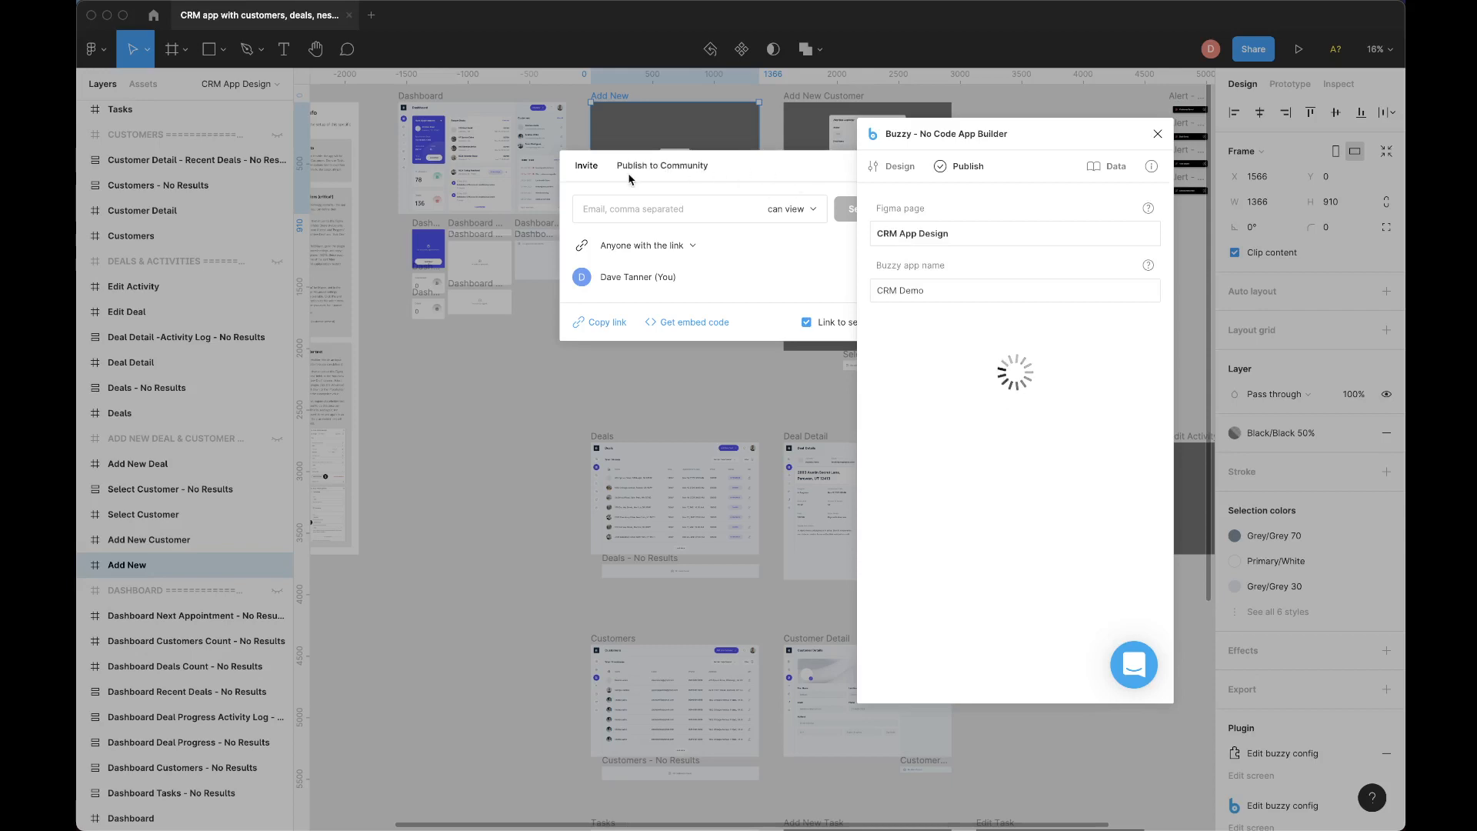
{"action": "left_click_drag", "start_coordinate": [1106, 146], "coordinate": [1053, 125]}
{"action": "left_click", "coordinate": [908, 171]}
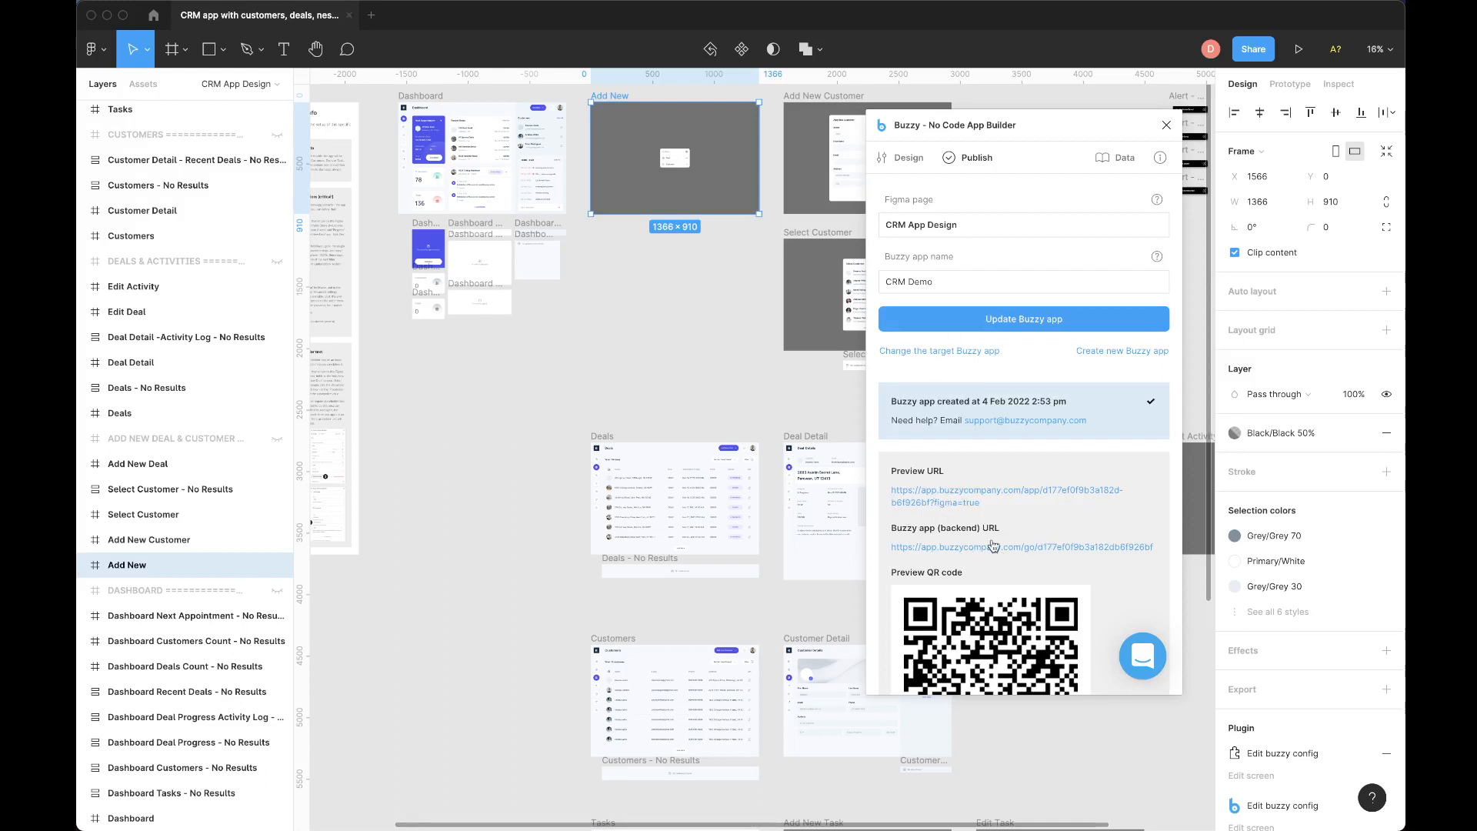
Open the CRM Demo app's preview URL and its backend URL in the browser.
{"action": "left_click", "coordinate": [959, 496]}
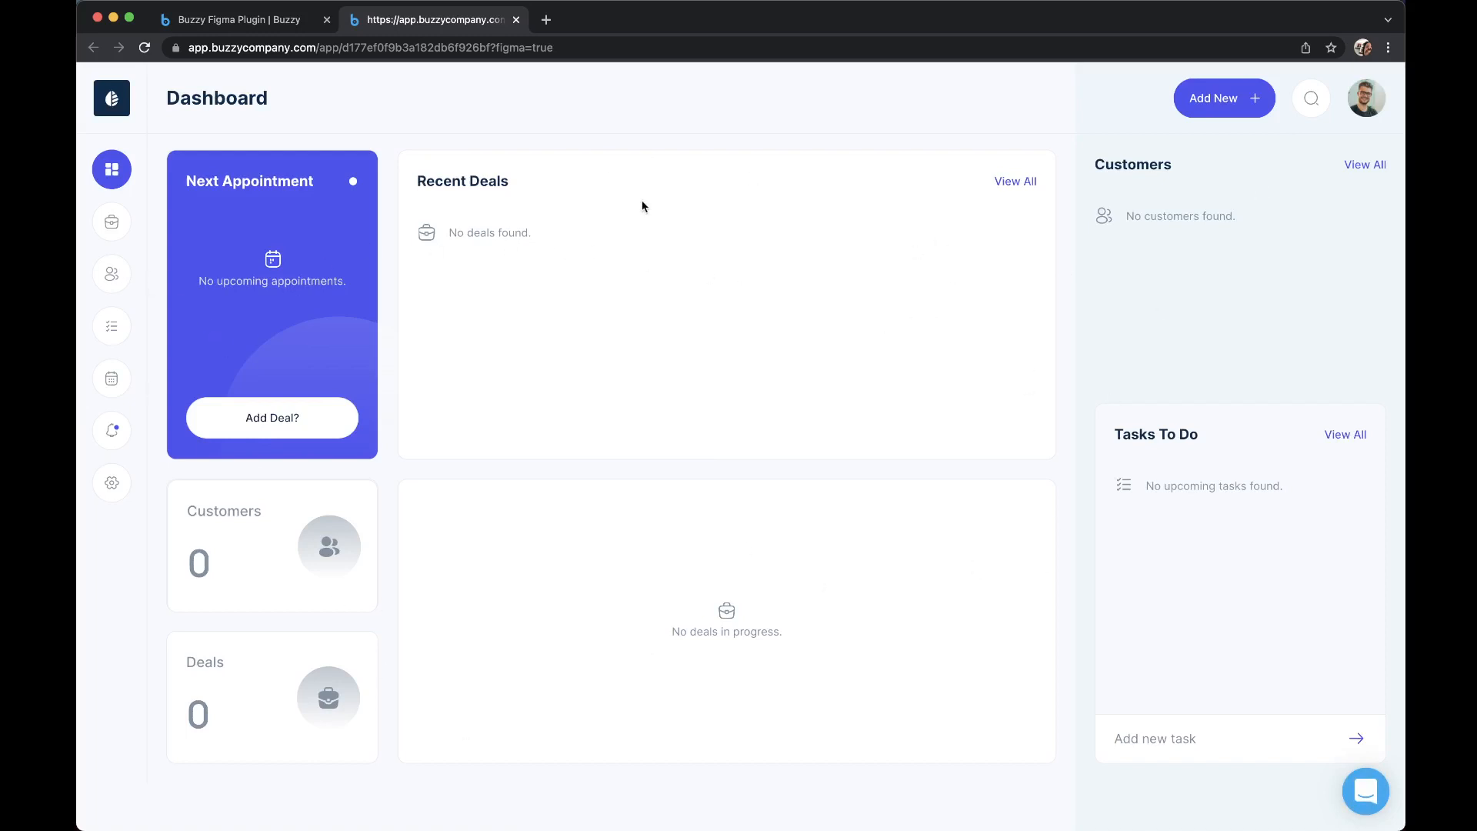
{"action": "key", "text": "super+Tab"}
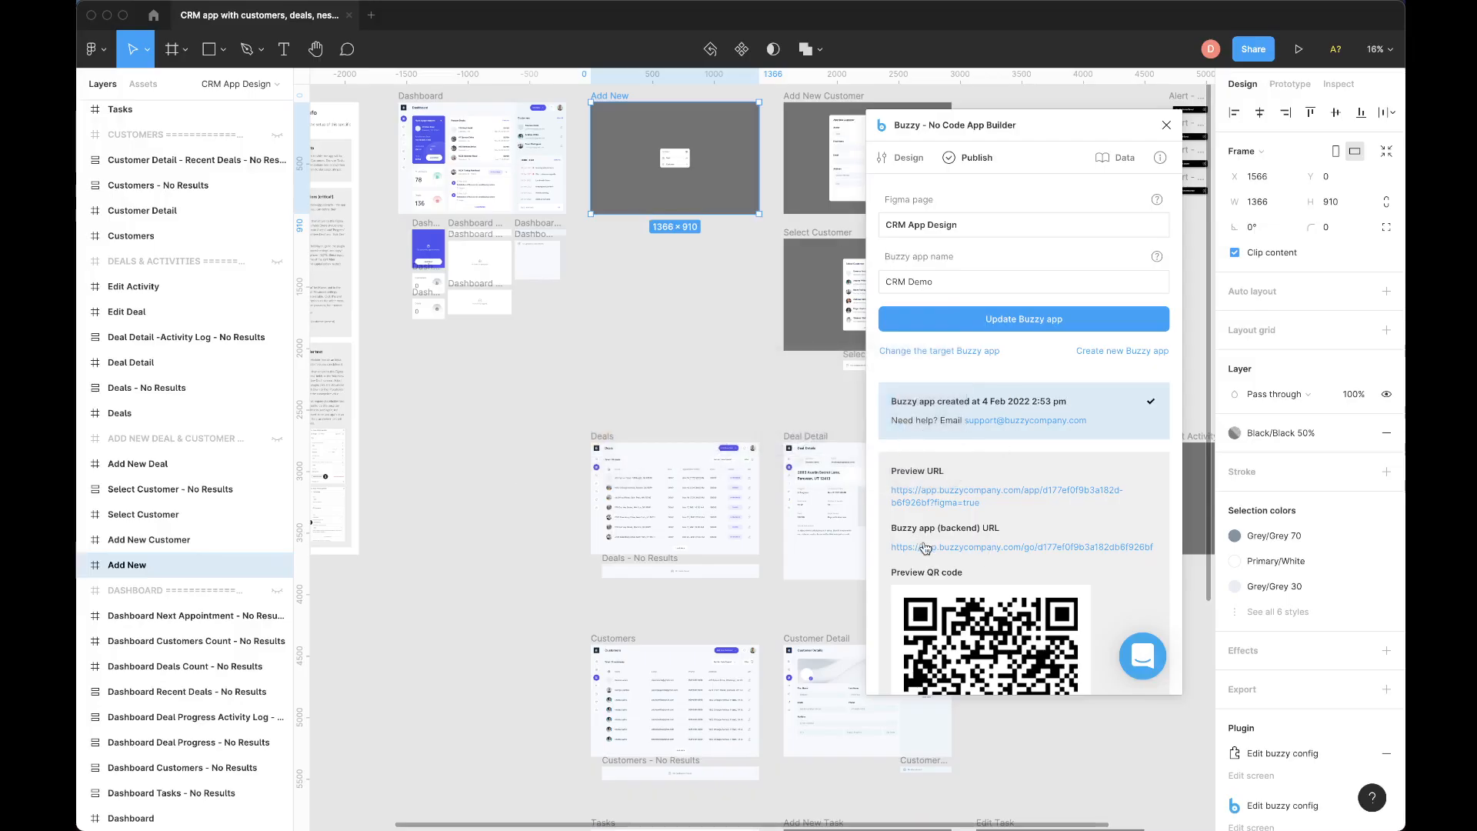
{"action": "left_click", "coordinate": [925, 548]}
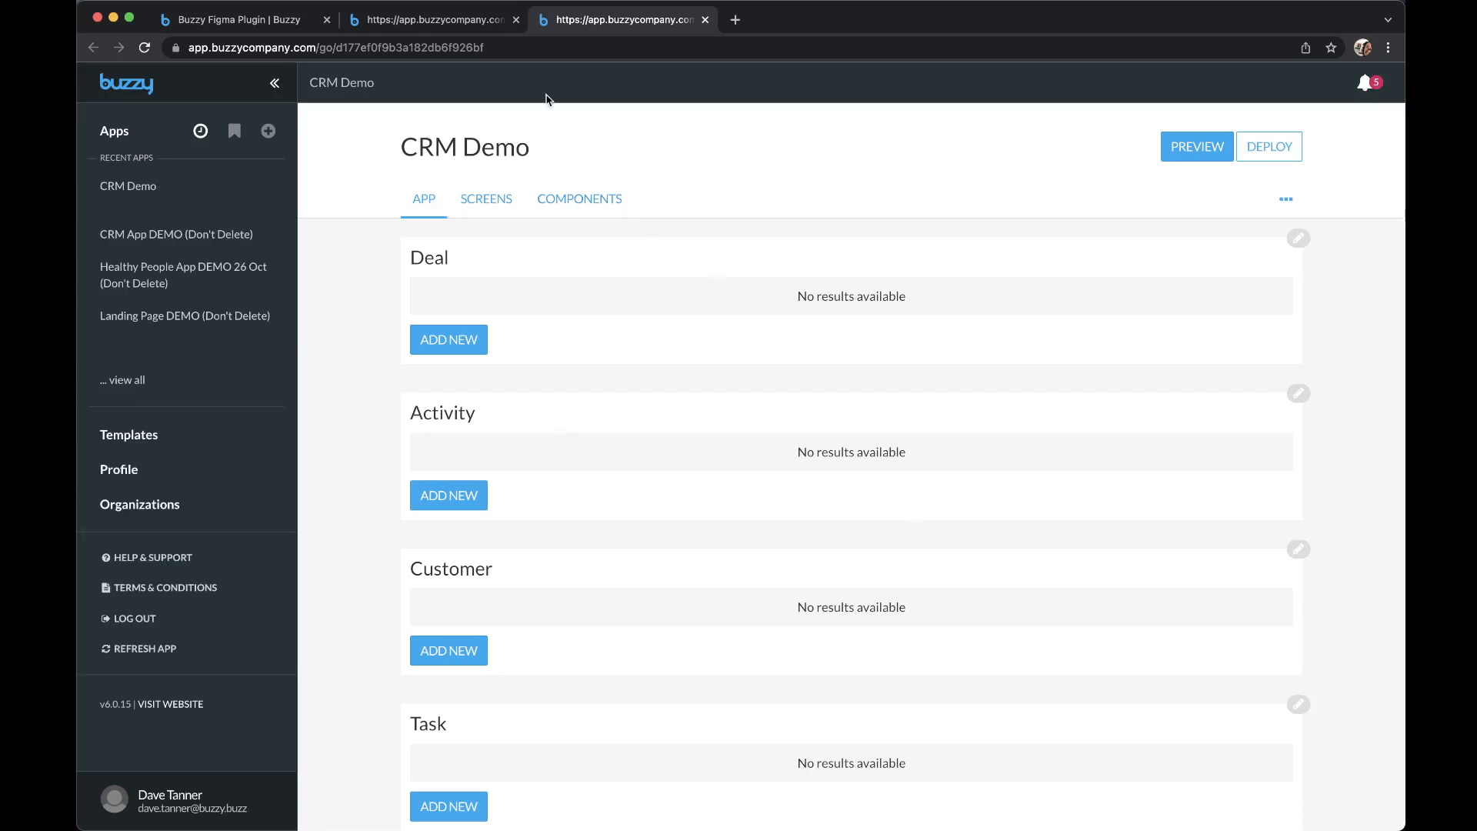
Add a customer with first and last name in the preview app, save it, and check the app's backend.
{"action": "left_click", "coordinate": [429, 25]}
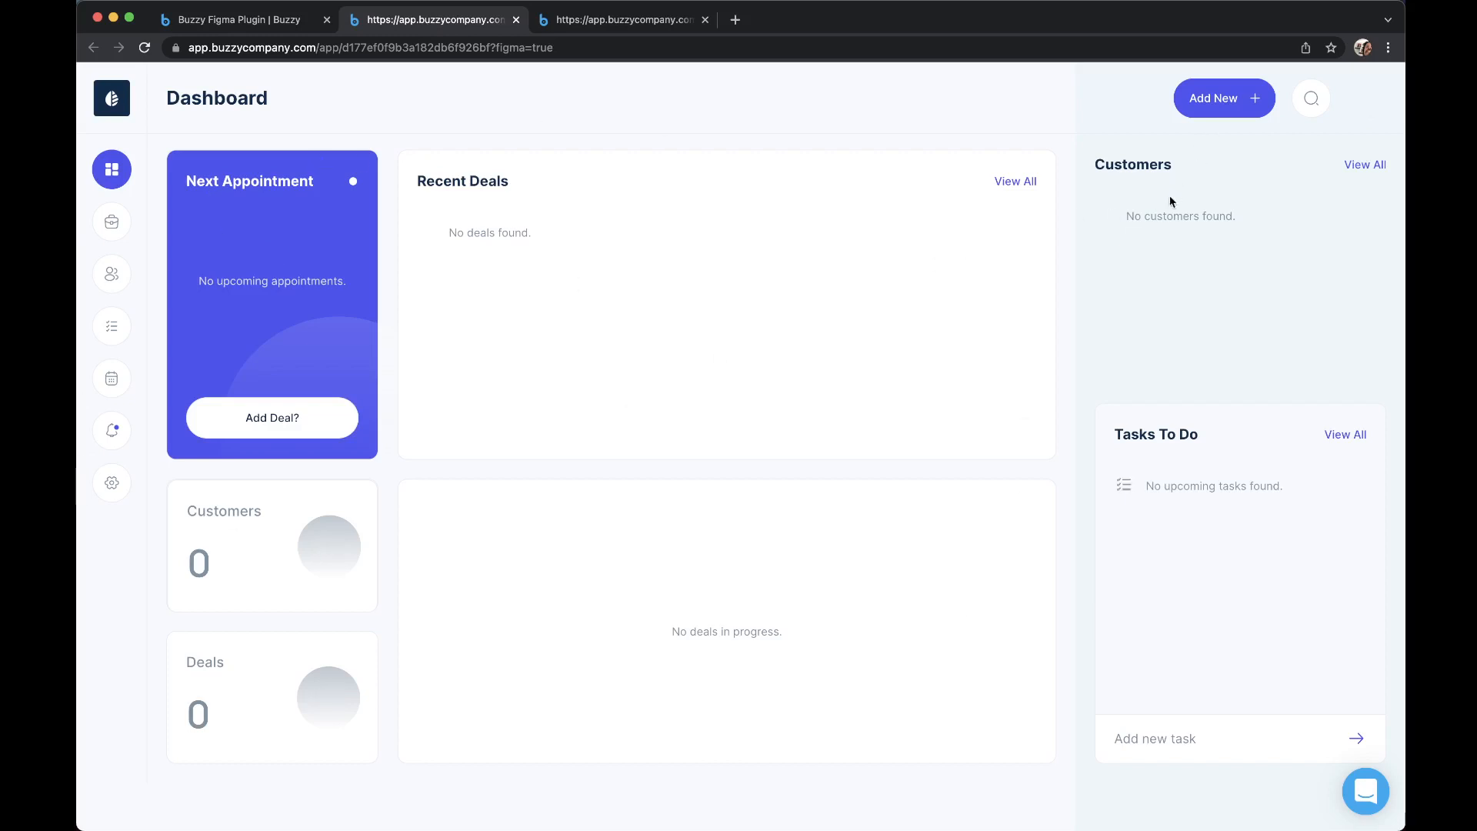
{"action": "left_click", "coordinate": [1213, 104]}
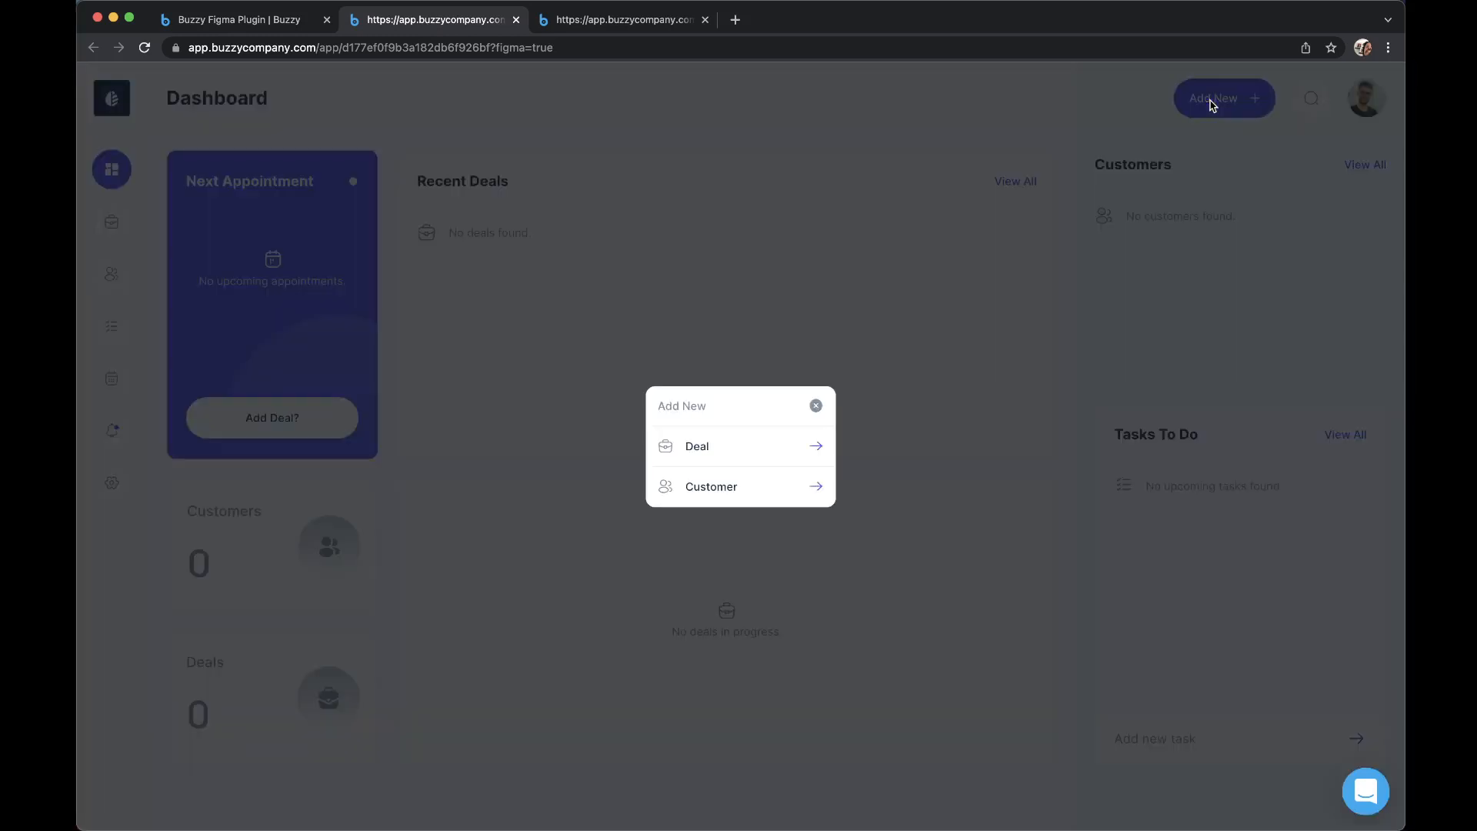
{"action": "left_click", "coordinate": [743, 487]}
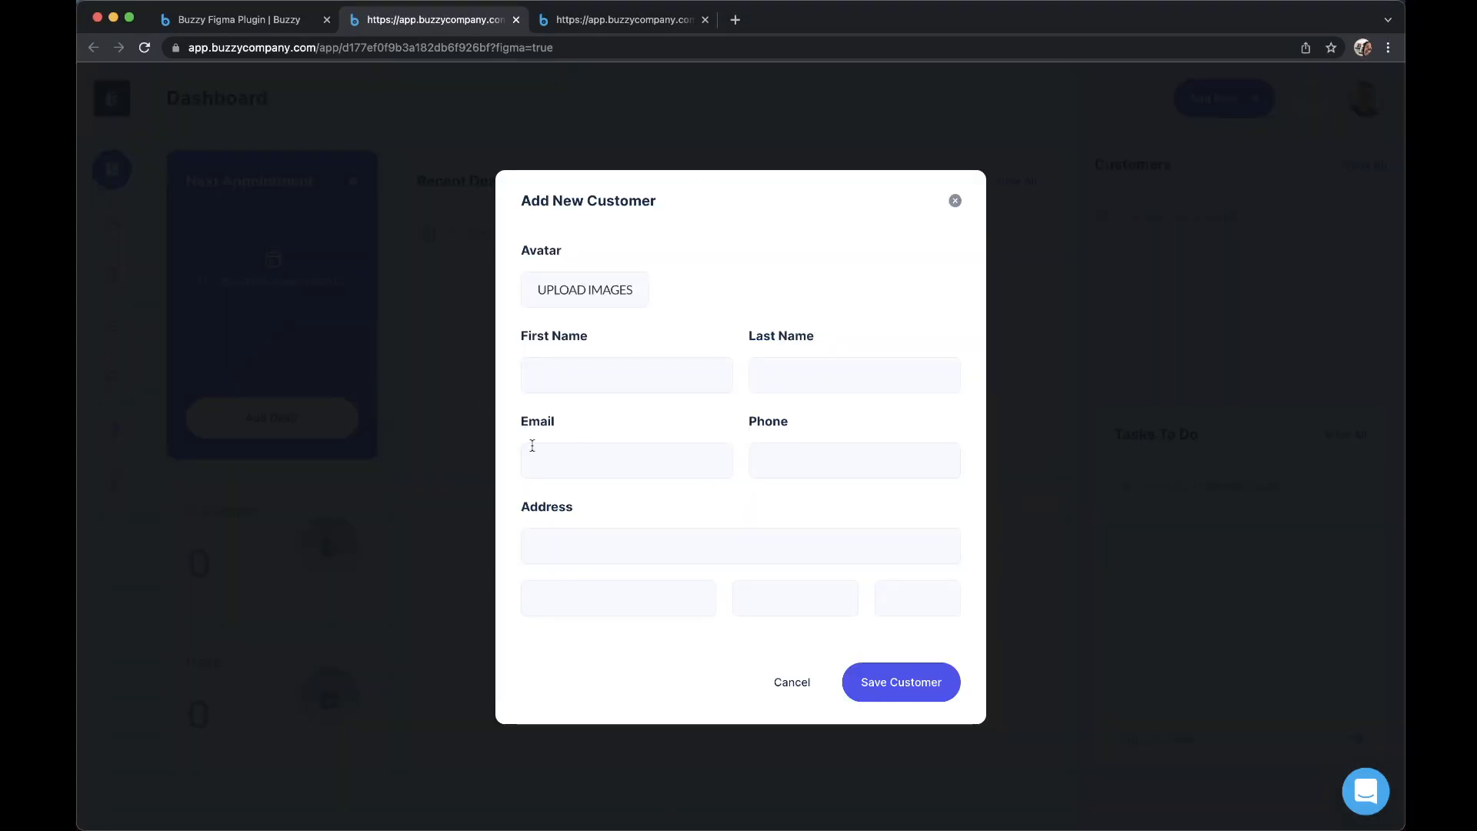
{"action": "left_click", "coordinate": [557, 367]}
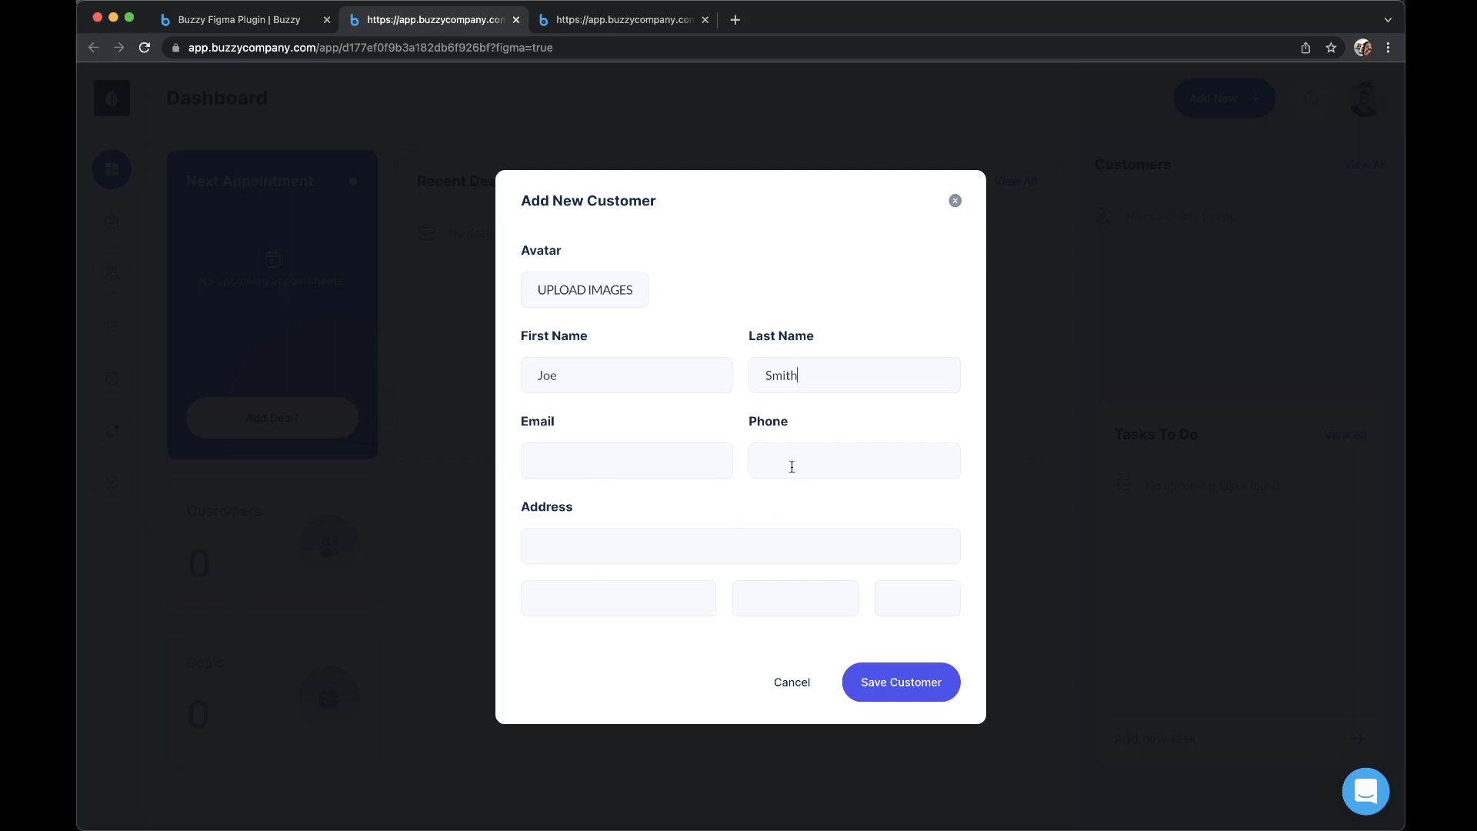
{"action": "left_click", "coordinate": [905, 690]}
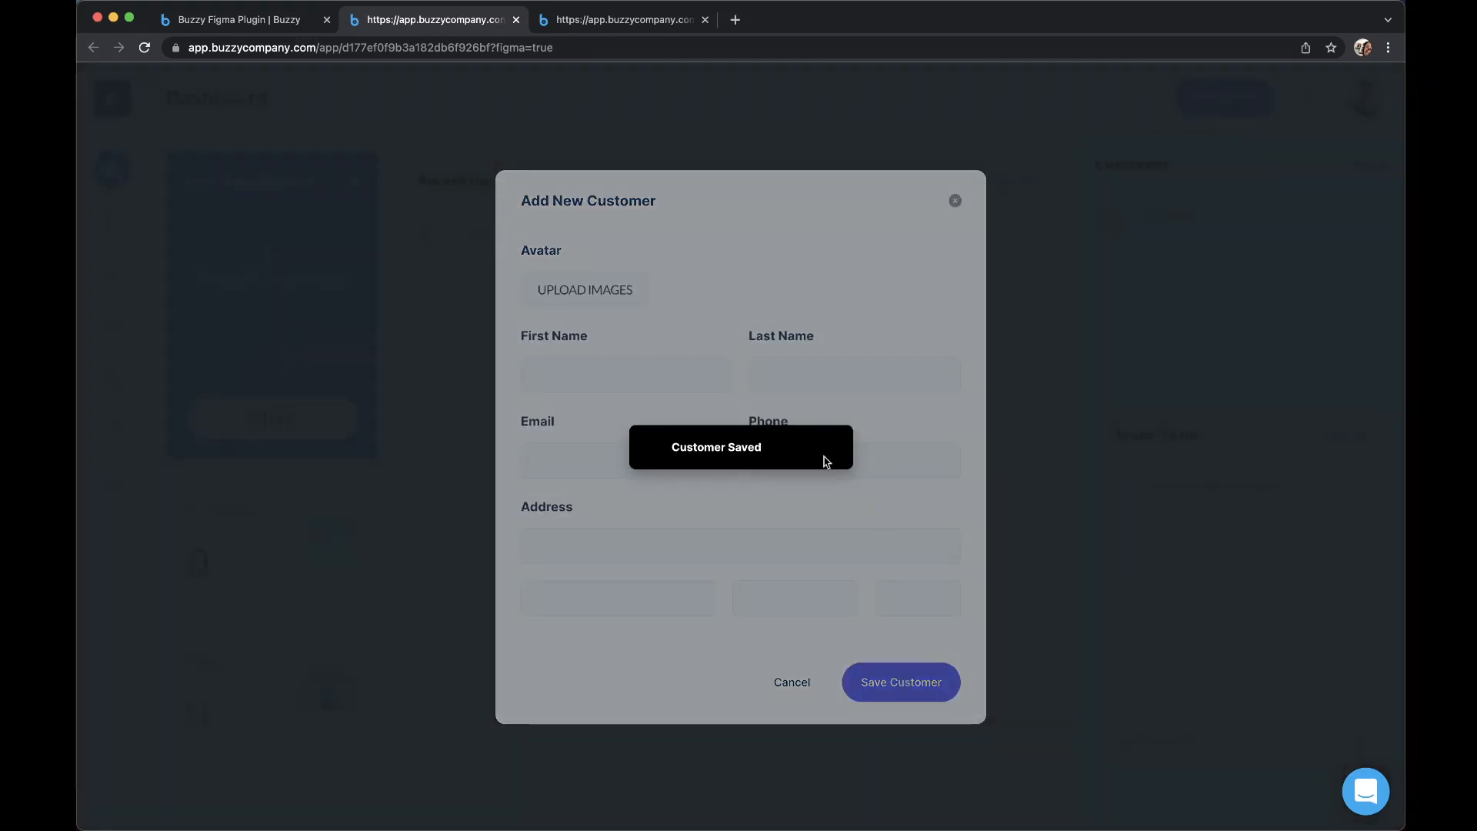
{"action": "left_click", "coordinate": [830, 449]}
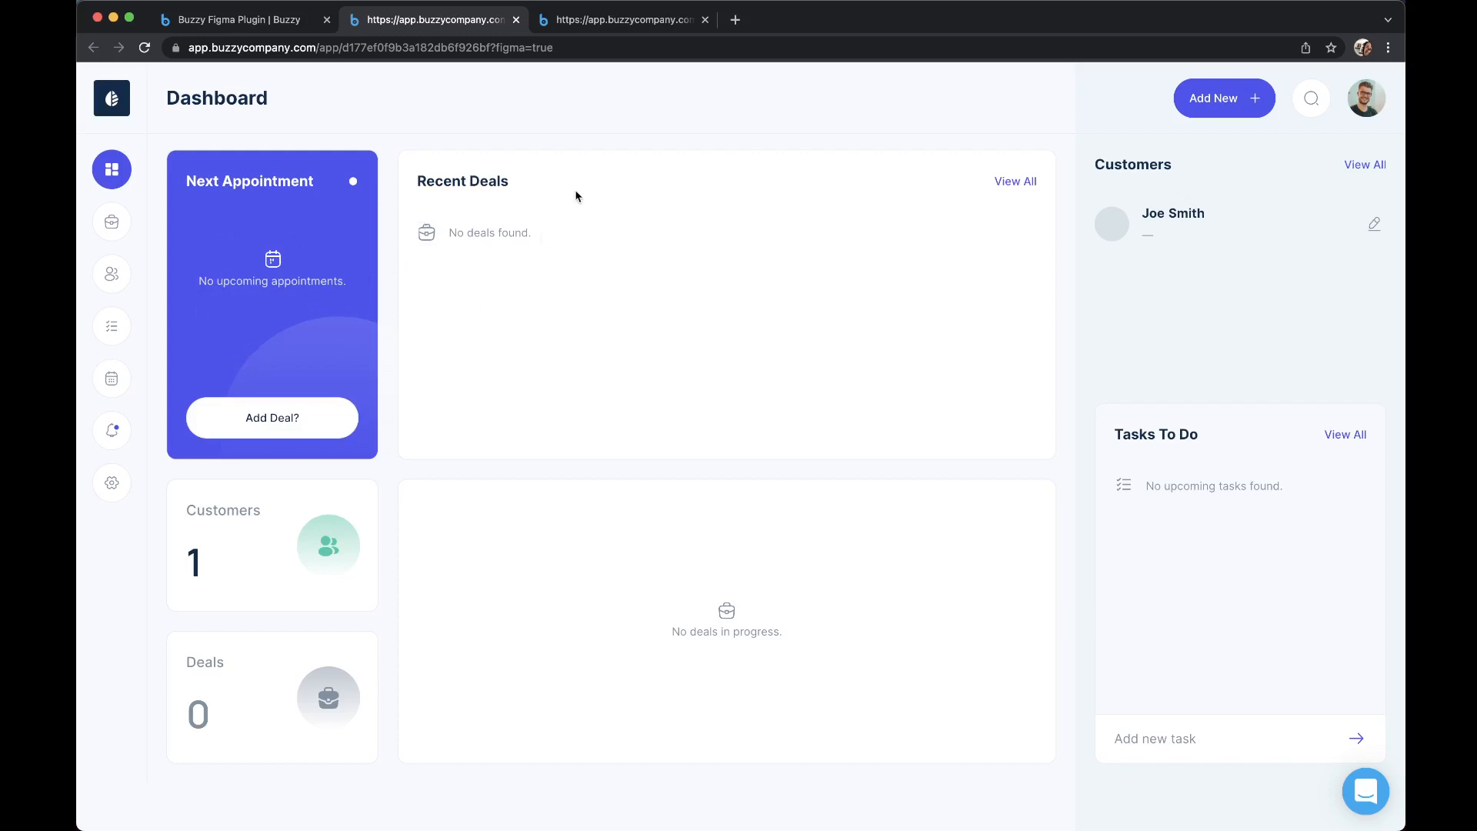
{"action": "left_click", "coordinate": [623, 21]}
{"action": "left_click", "coordinate": [452, 25]}
Start a new deal for the existing customer, check the available Progress options, and close the form without saving.
{"action": "left_click", "coordinate": [1219, 121]}
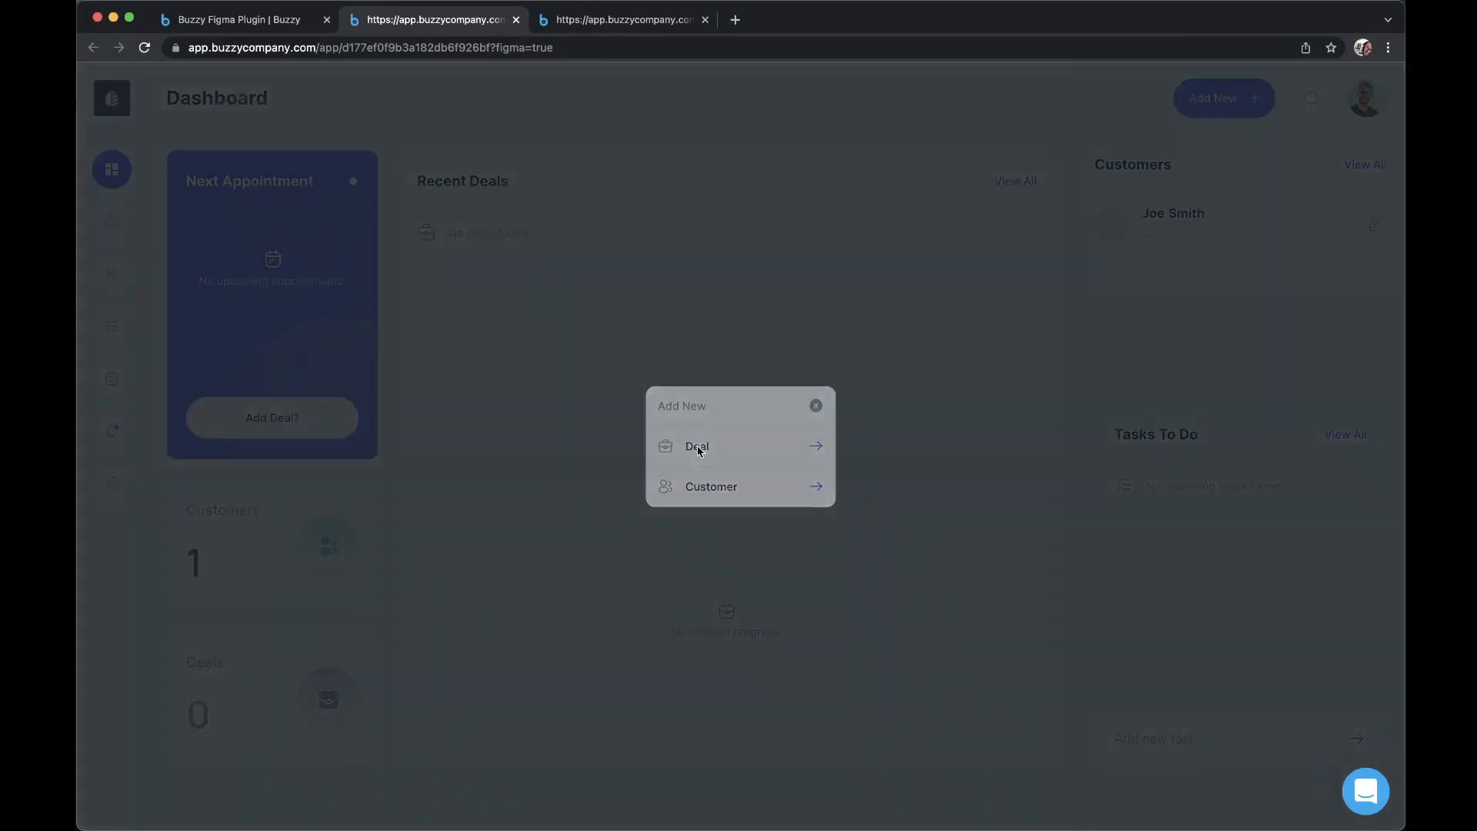
{"action": "left_click", "coordinate": [697, 449]}
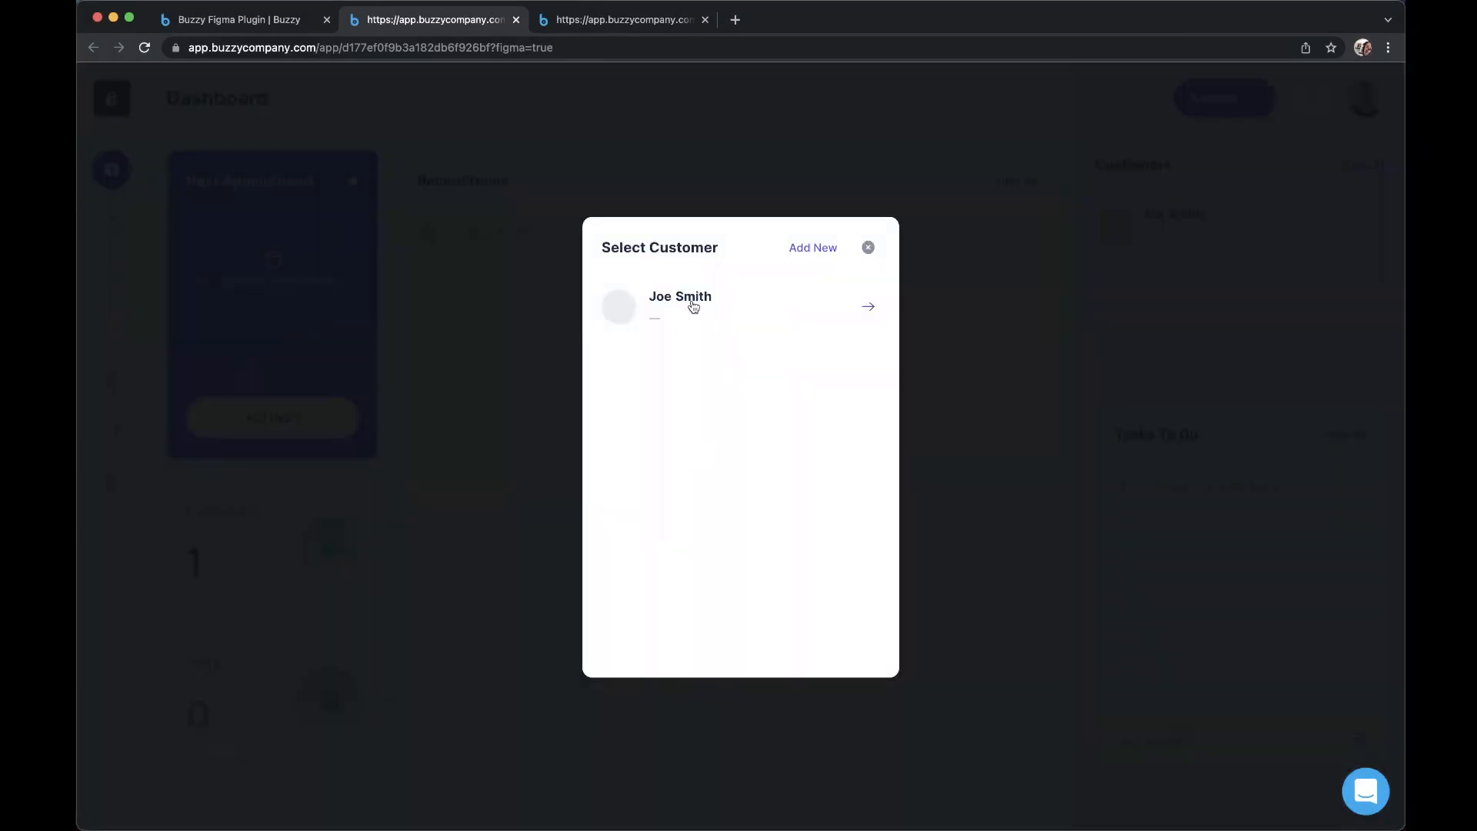
{"action": "left_click", "coordinate": [693, 305]}
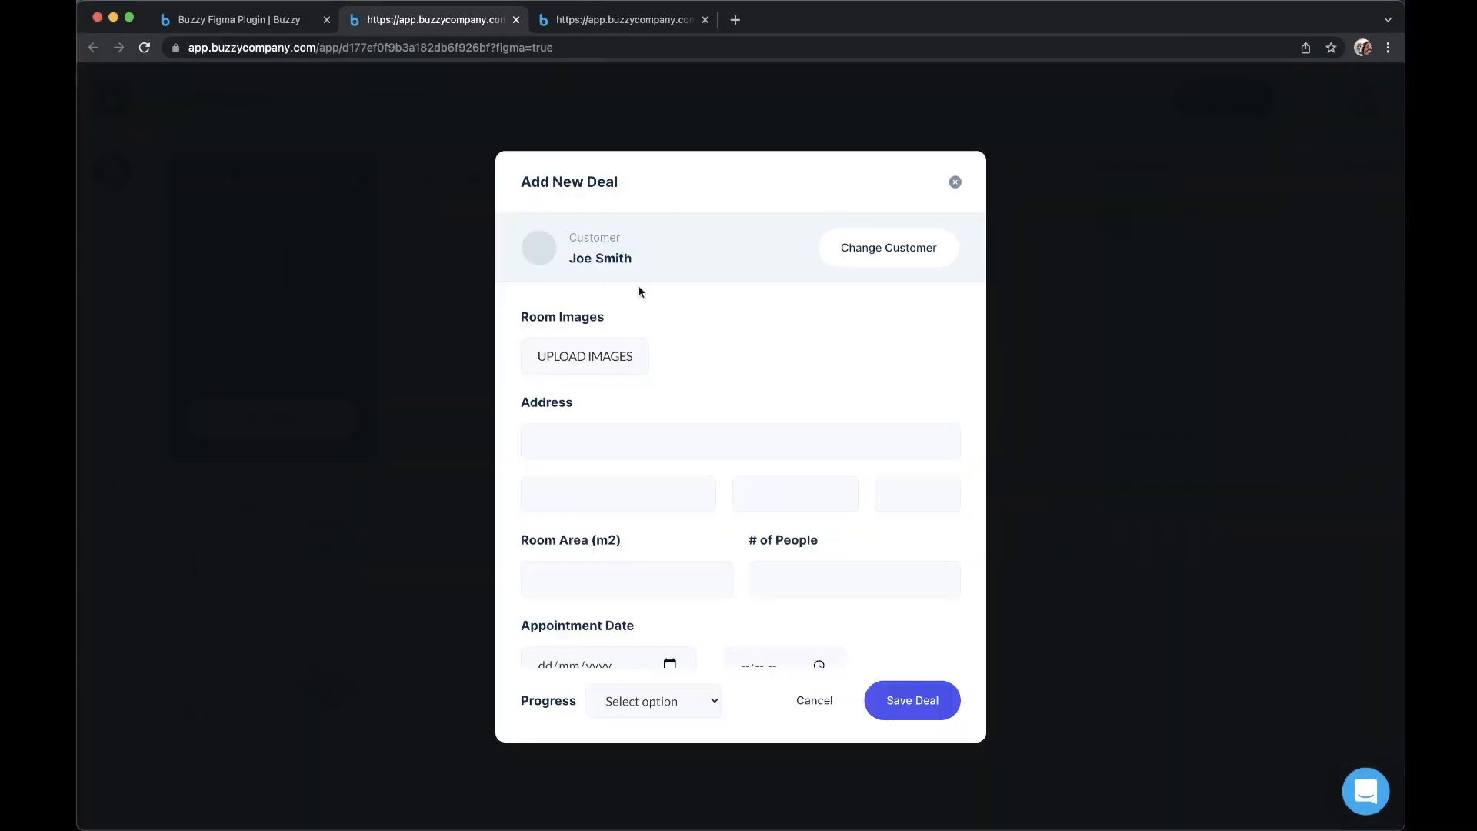
{"action": "left_click", "coordinate": [650, 701]}
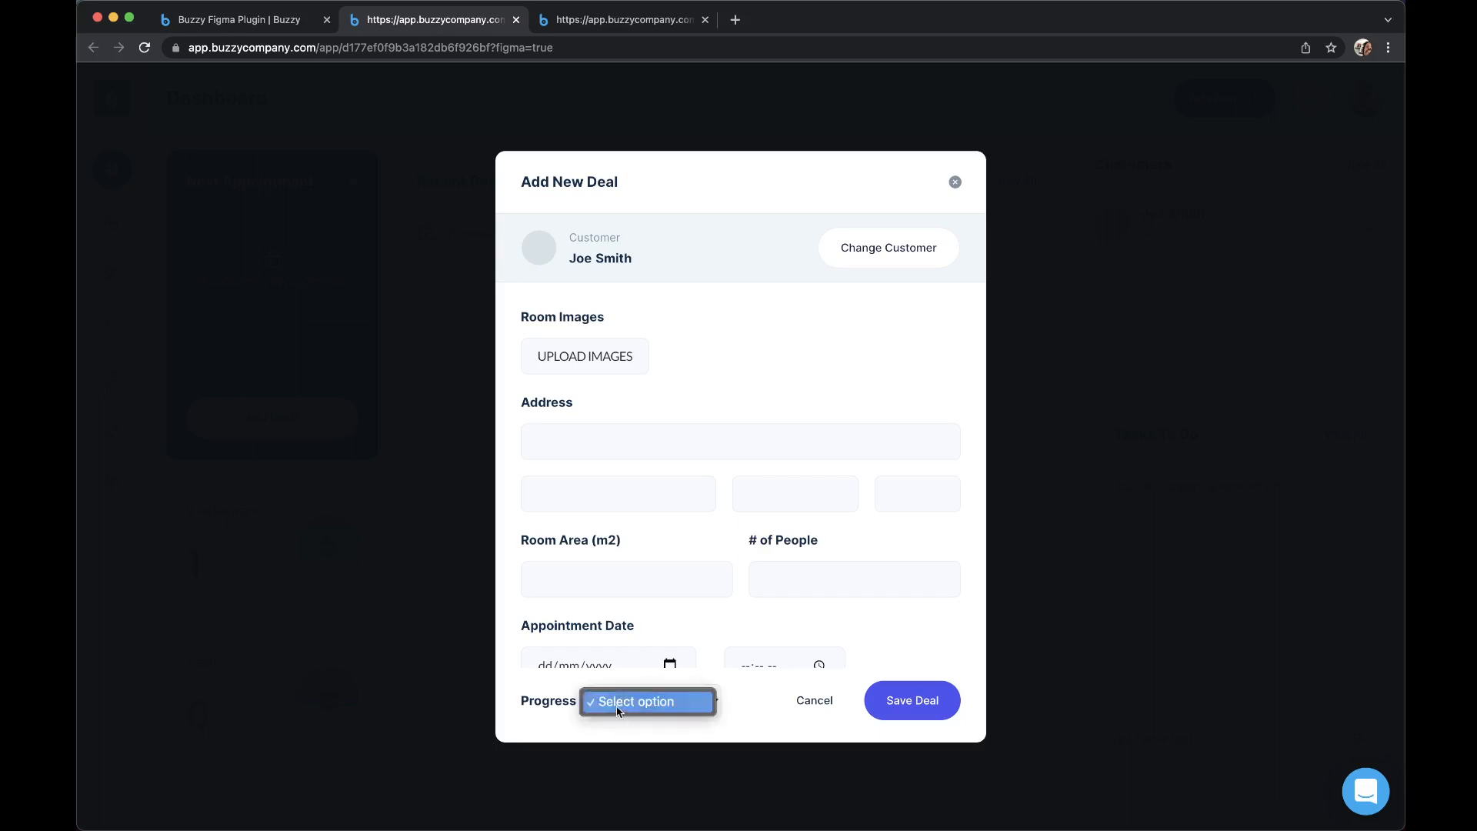
{"action": "left_click", "coordinate": [962, 186]}
{"action": "left_click", "coordinate": [952, 186]}
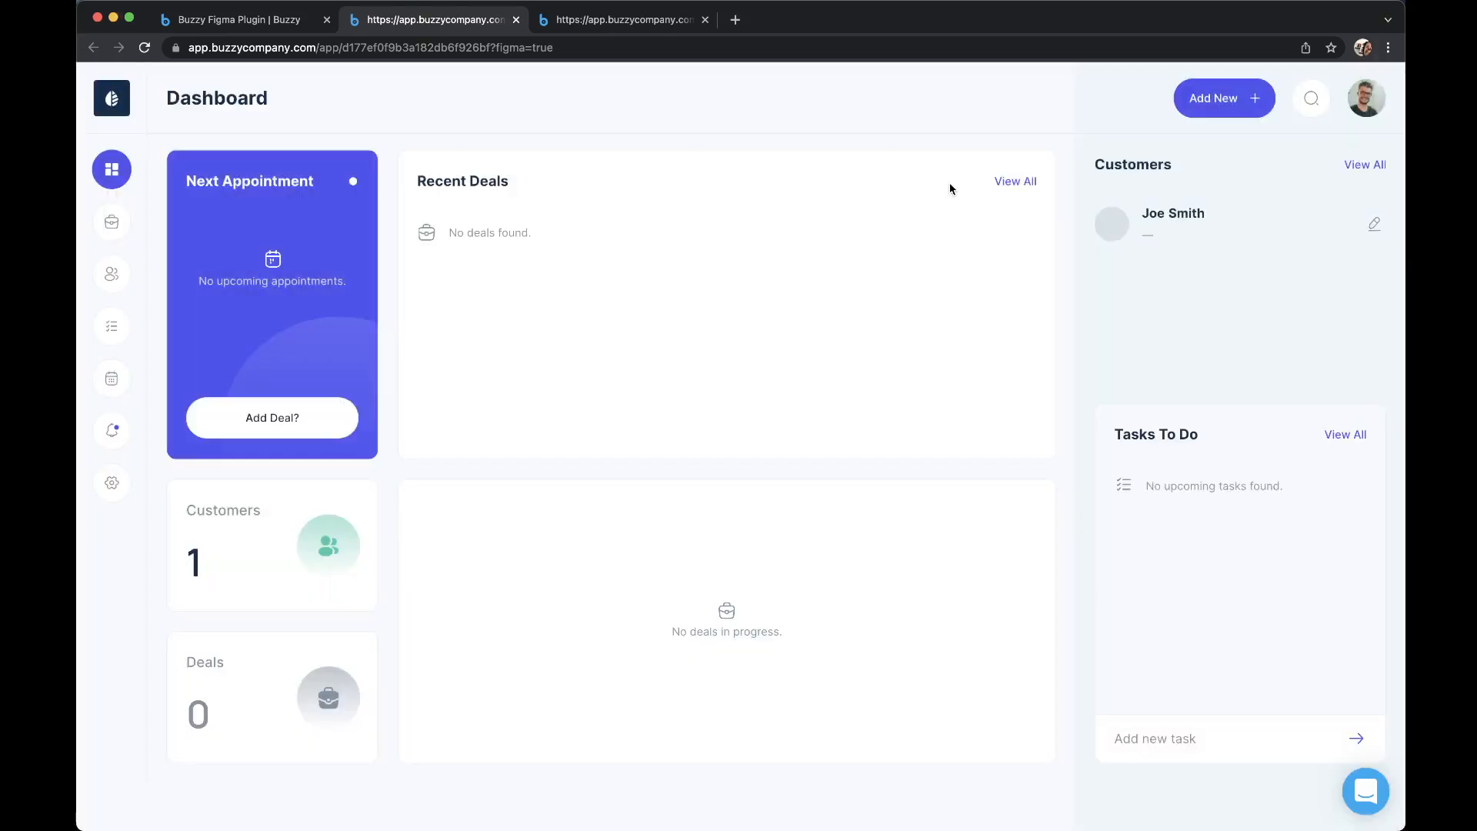
Switch to Figma and read the note on select field options for the Progress and Room Access fields.
{"action": "key", "text": "super+Tab"}
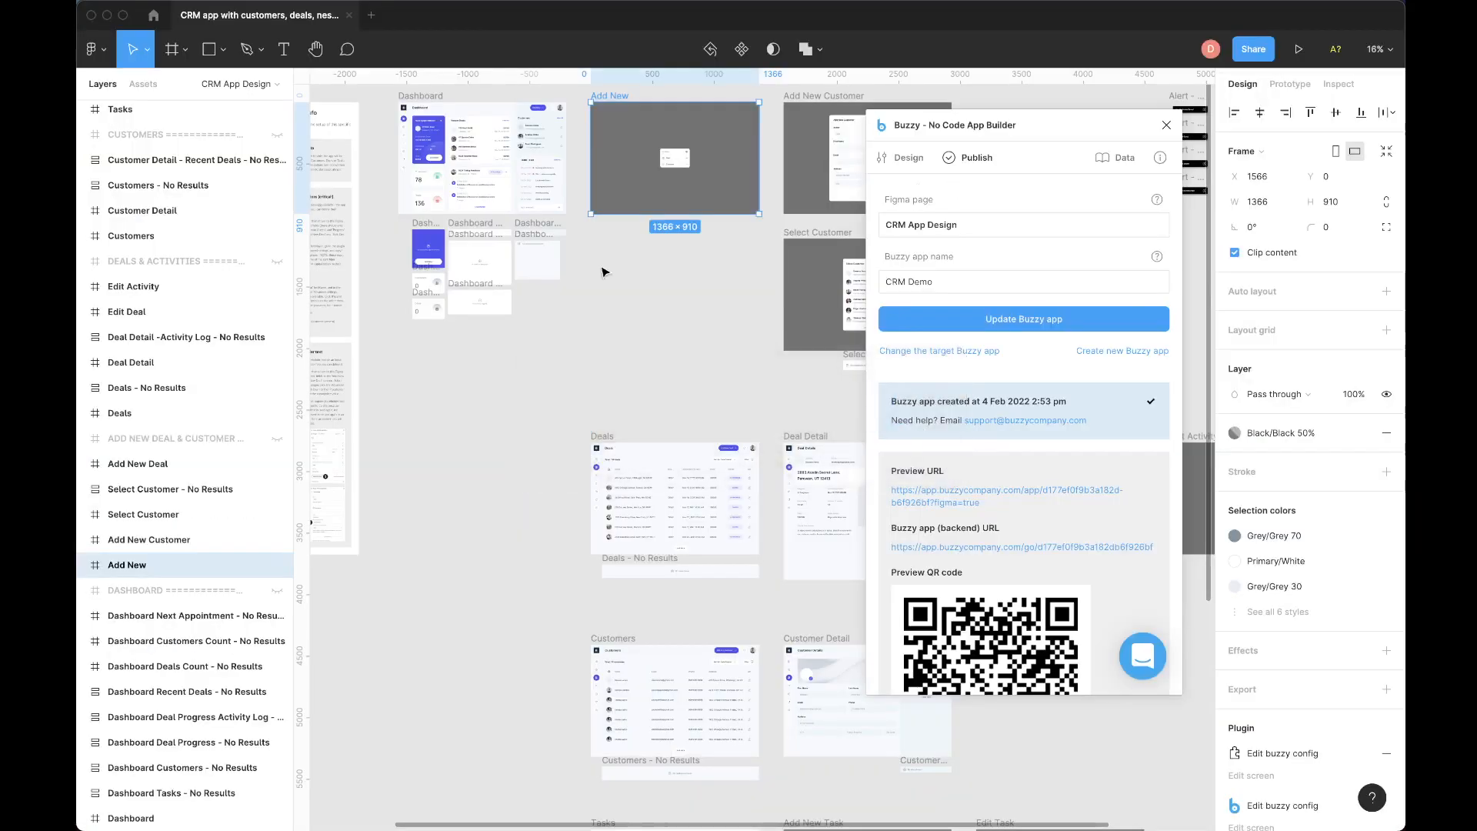
{"action": "scroll", "coordinate": [447, 296], "scroll_direction": "up", "scroll_amount": 10}
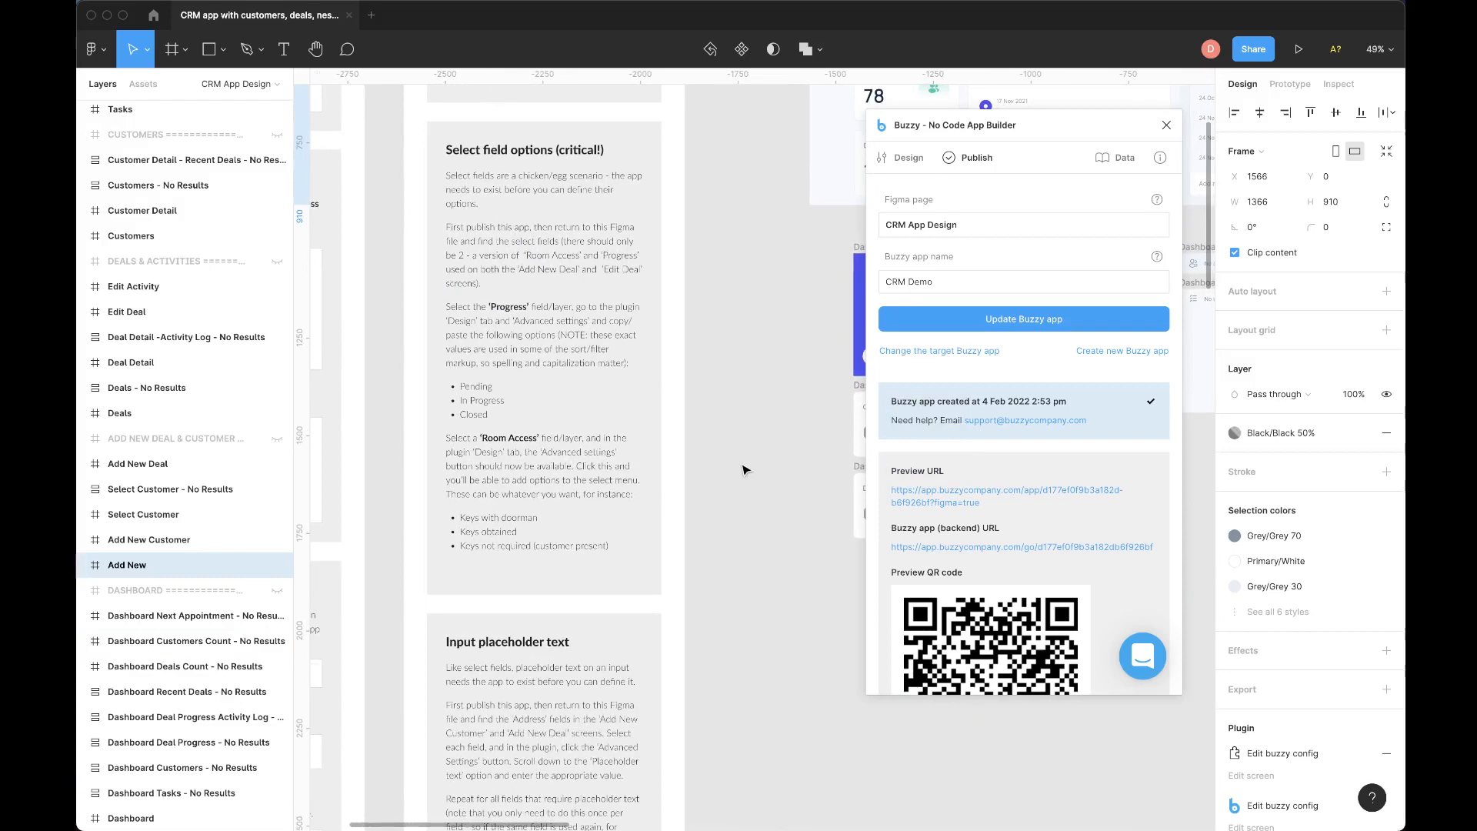
{"action": "scroll", "coordinate": [743, 469], "scroll_direction": "right", "scroll_amount": 2}
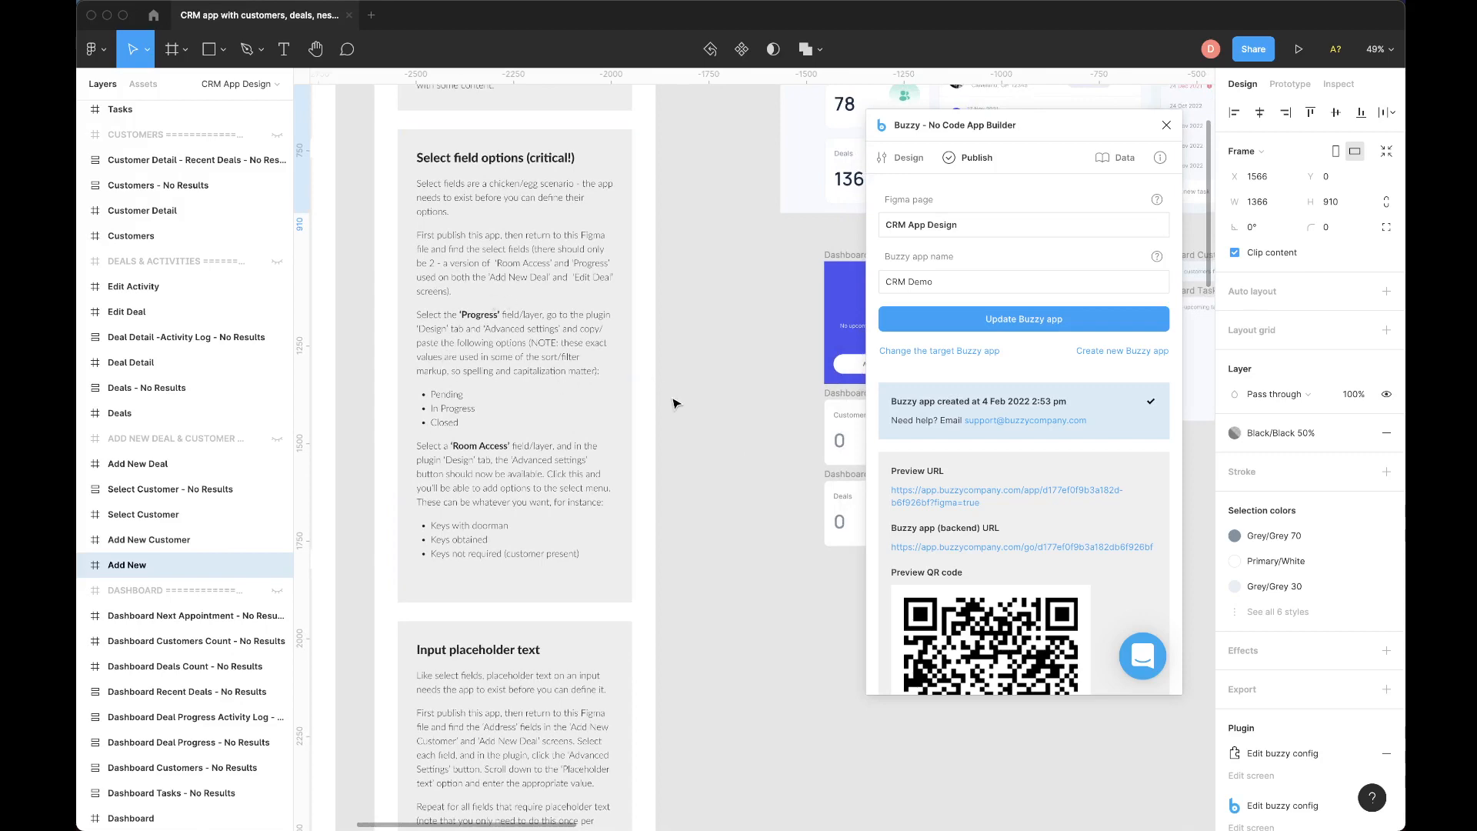
{"action": "scroll", "coordinate": [674, 403], "scroll_direction": "right", "scroll_amount": 5}
Select the Progress input in the Edit Deal frame and open its advanced field settings in the Buzzy plugin.
{"action": "scroll", "coordinate": [674, 403], "scroll_direction": "down", "scroll_amount": 8}
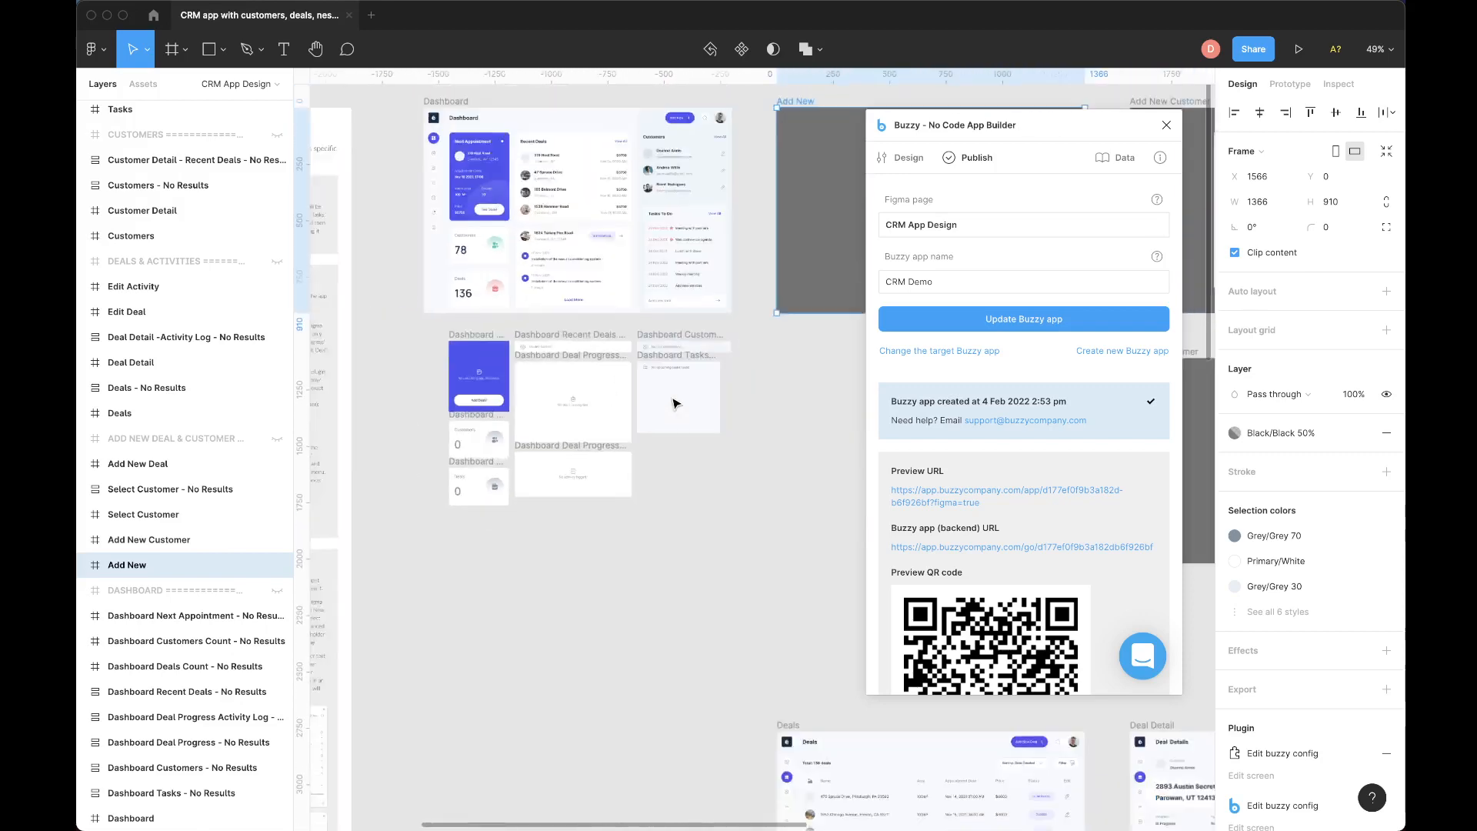
{"action": "scroll", "coordinate": [674, 403], "scroll_direction": "down", "scroll_amount": 10}
{"action": "scroll", "coordinate": [674, 403], "scroll_direction": "right", "scroll_amount": 15}
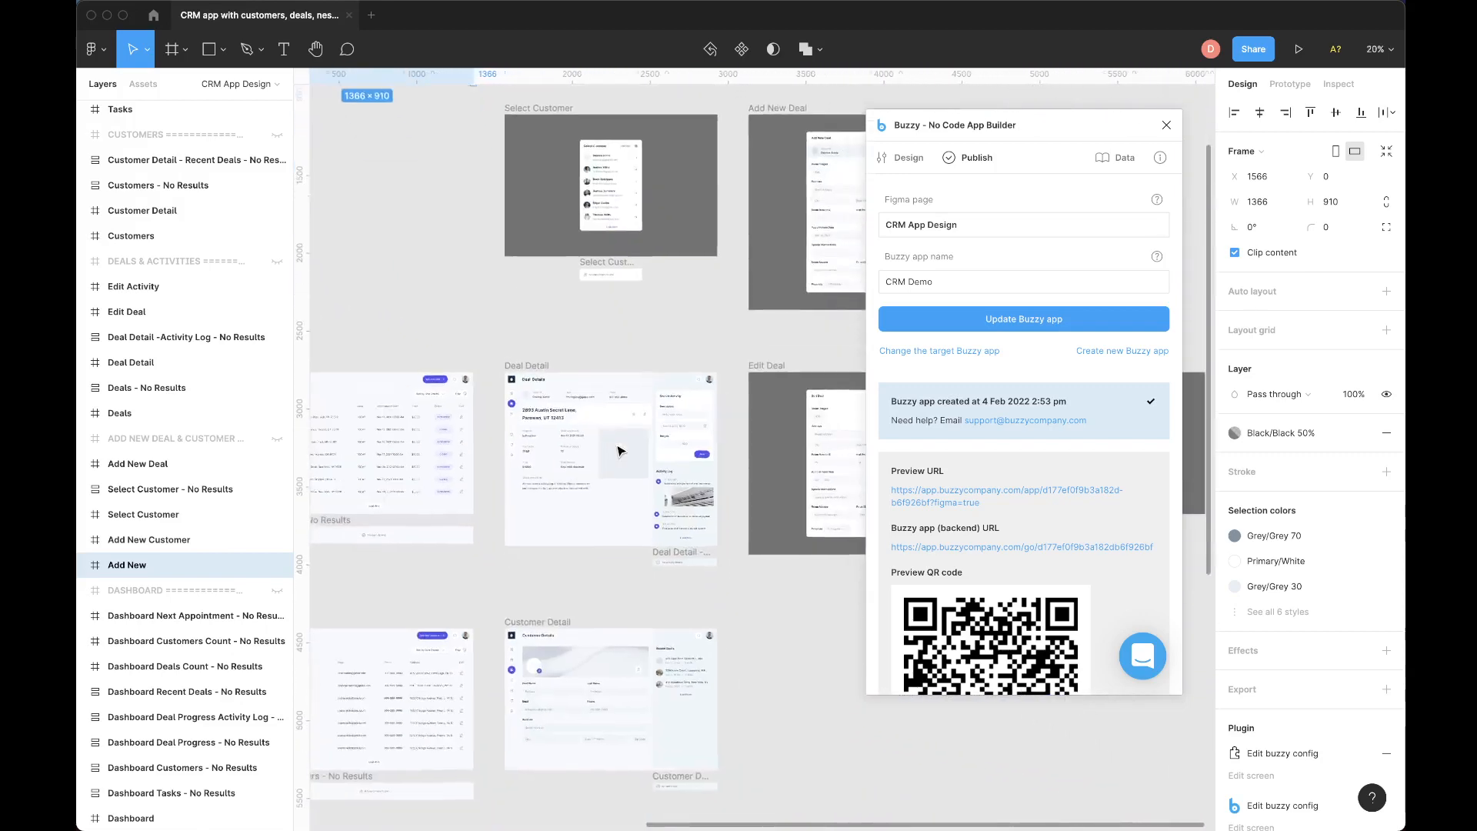
{"action": "scroll", "coordinate": [621, 450], "scroll_direction": "right", "scroll_amount": 10}
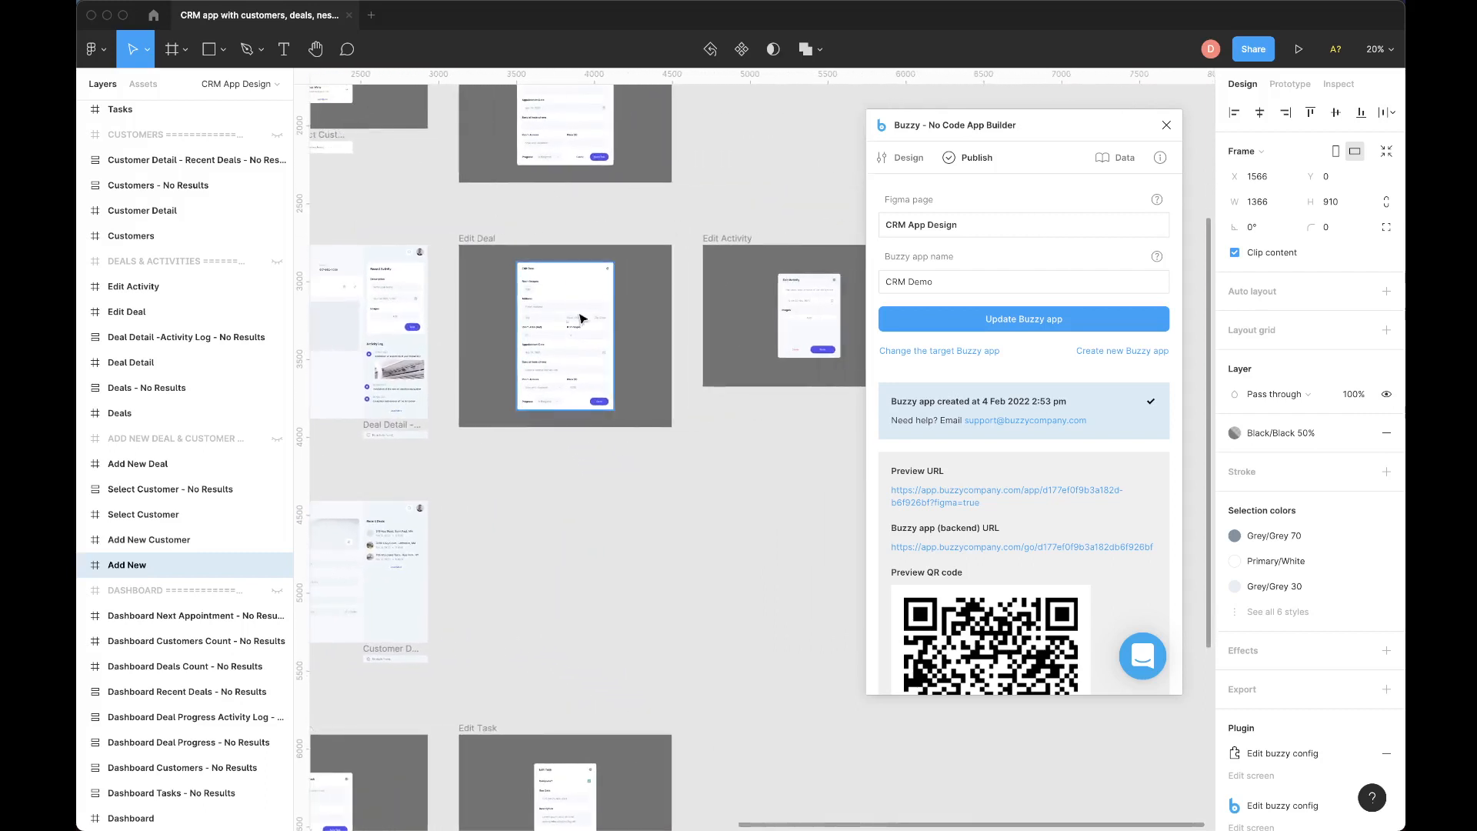
{"action": "scroll", "coordinate": [595, 315], "scroll_direction": "up", "scroll_amount": 10}
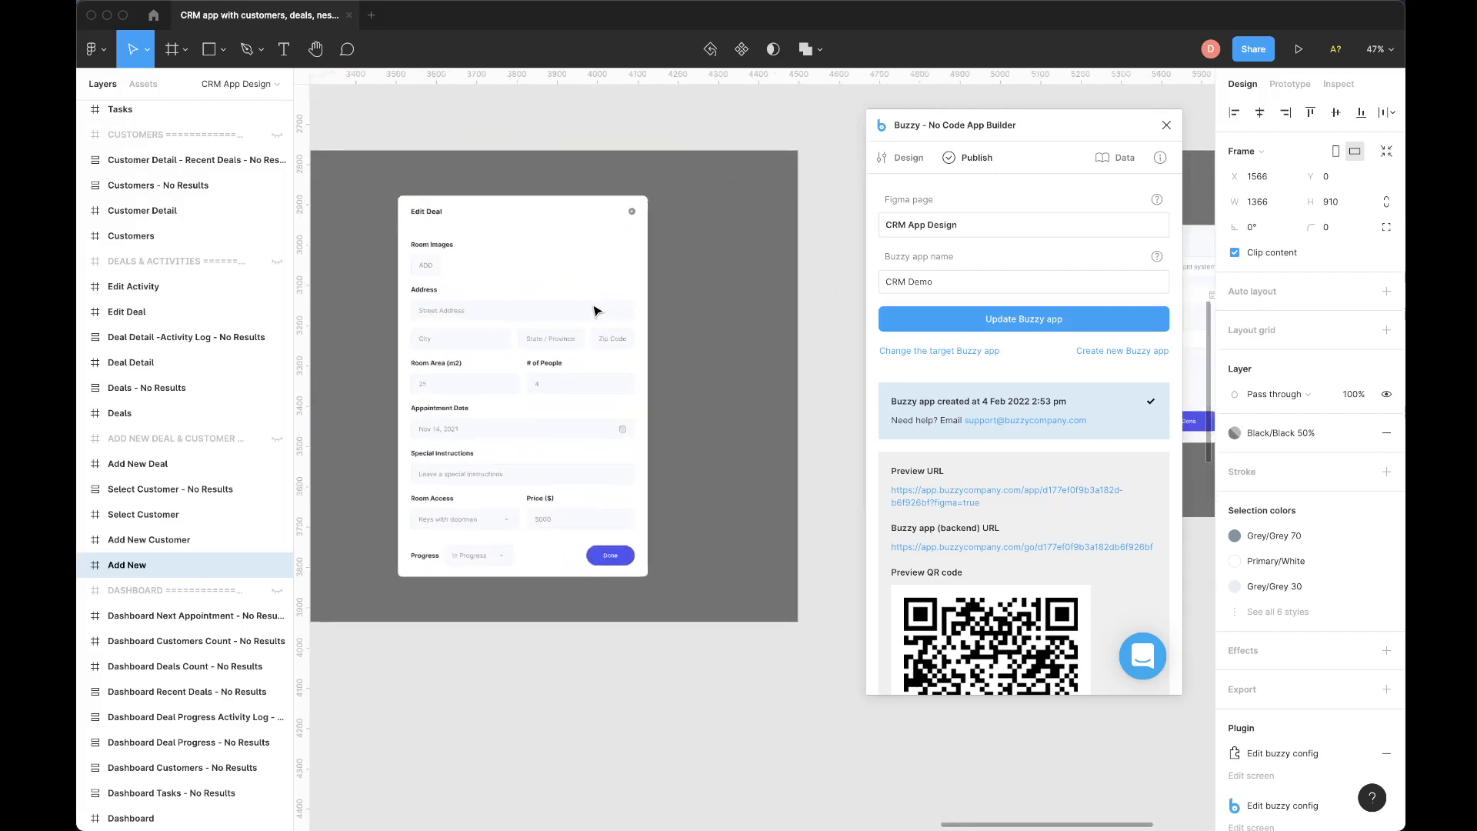
{"action": "scroll", "coordinate": [450, 100], "scroll_direction": "left", "scroll_amount": 5}
{"action": "scroll", "coordinate": [450, 100], "scroll_direction": "up", "scroll_amount": 1}
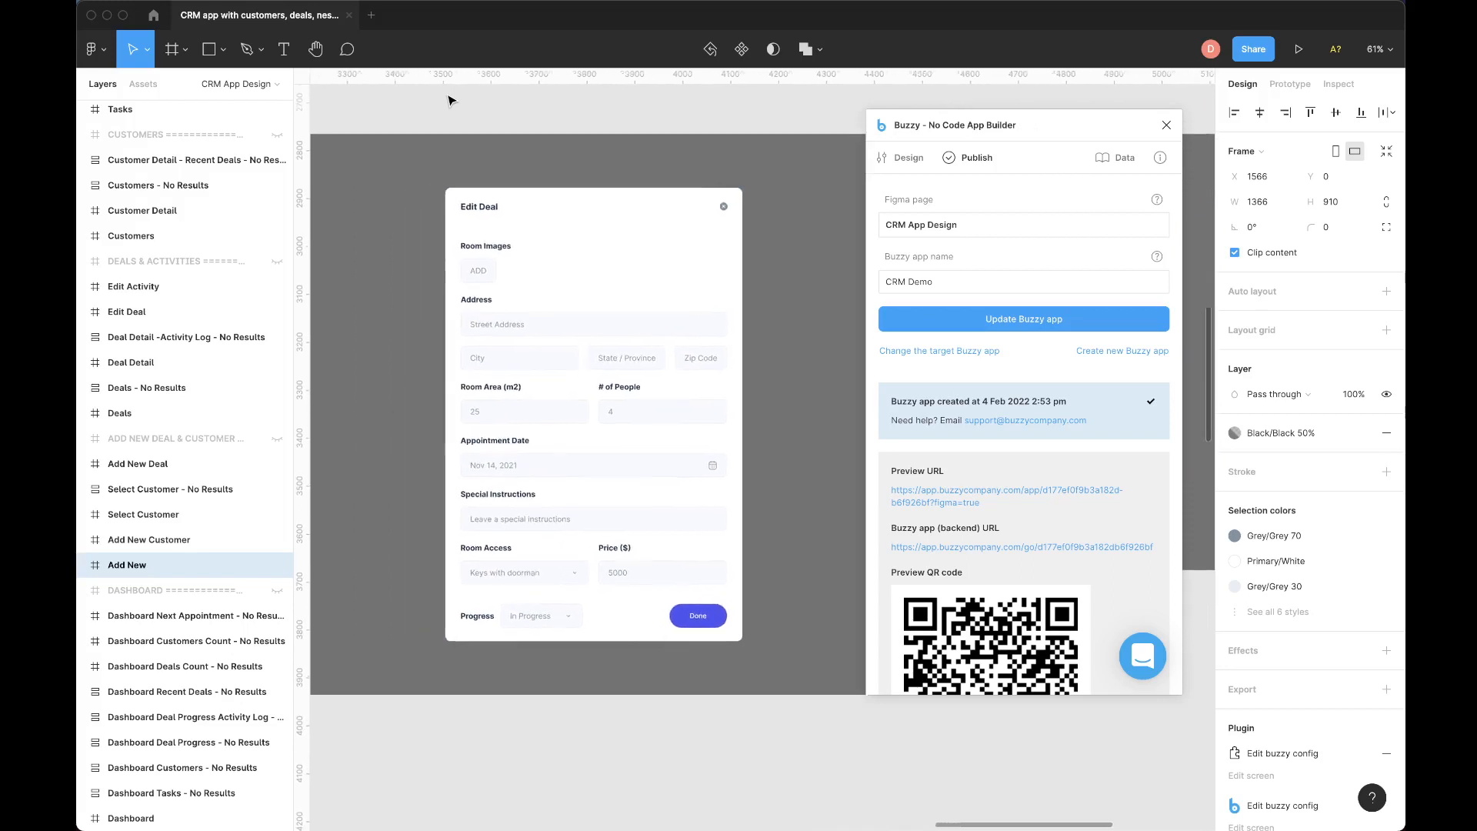
{"action": "scroll", "coordinate": [452, 100], "scroll_direction": "left", "scroll_amount": 2}
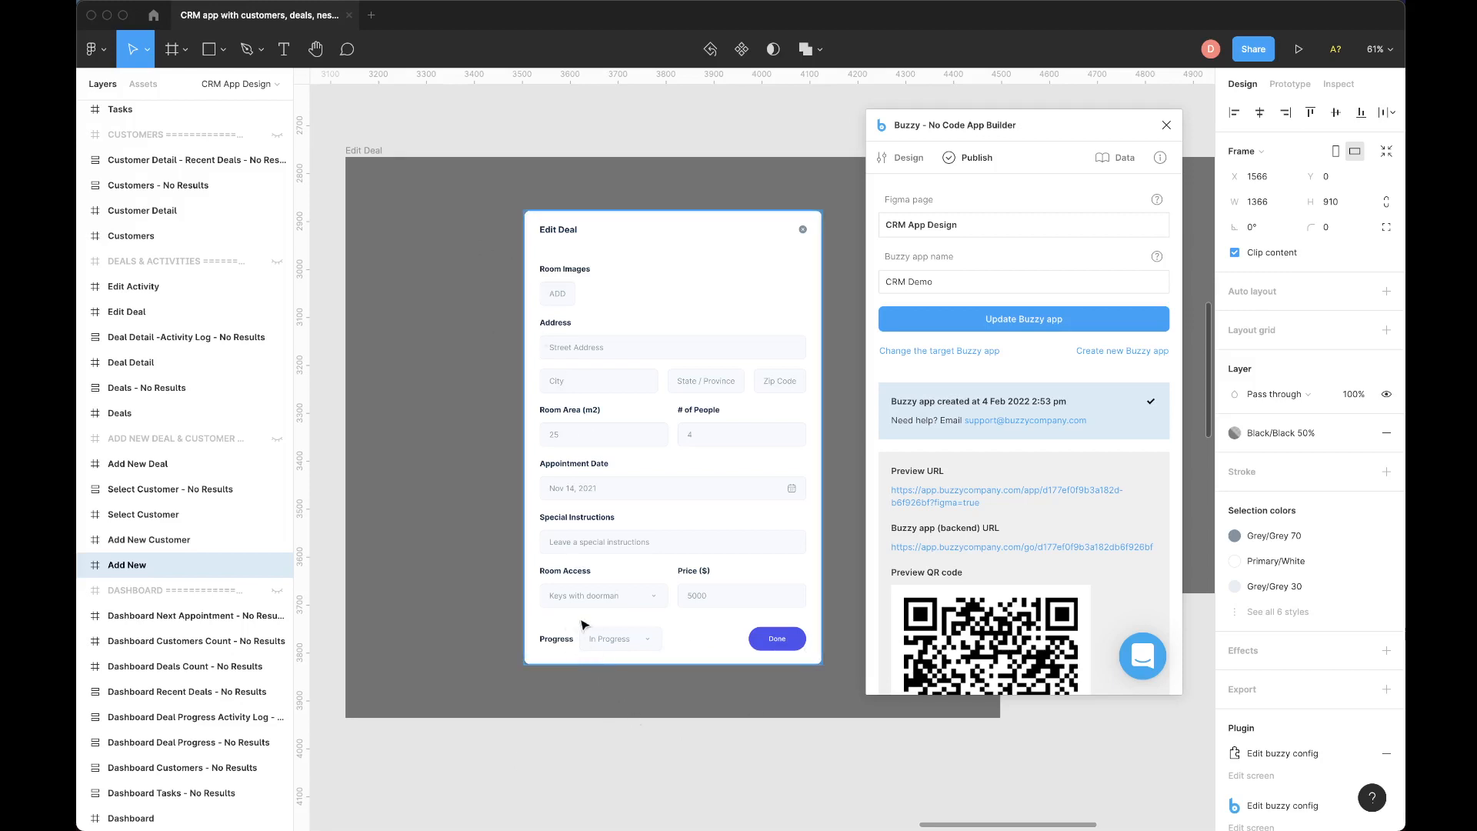
{"action": "double_click", "coordinate": [617, 640]}
{"action": "double_click", "coordinate": [617, 640]}
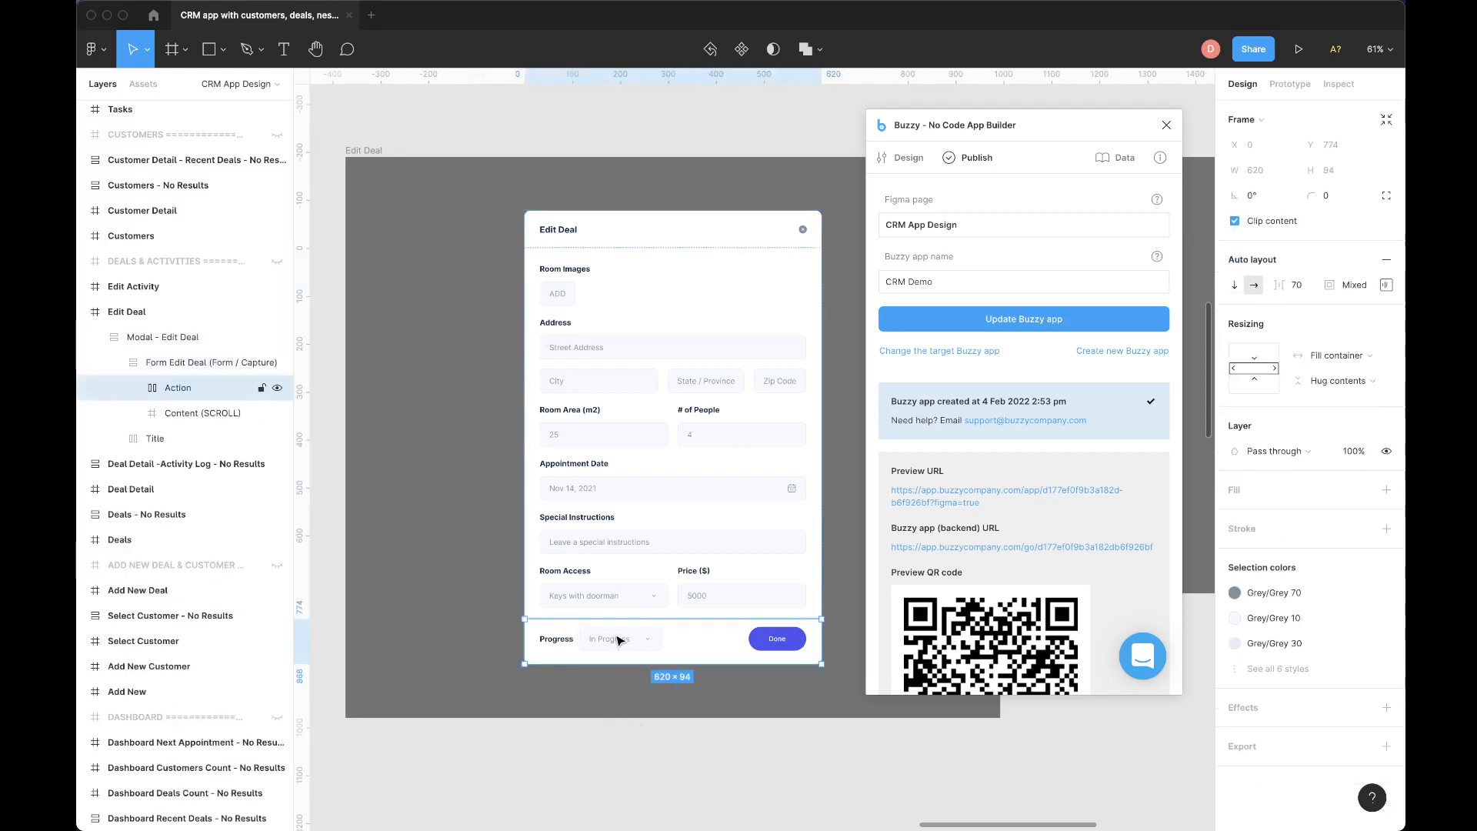
{"action": "double_click", "coordinate": [617, 640]}
{"action": "double_click", "coordinate": [618, 640]}
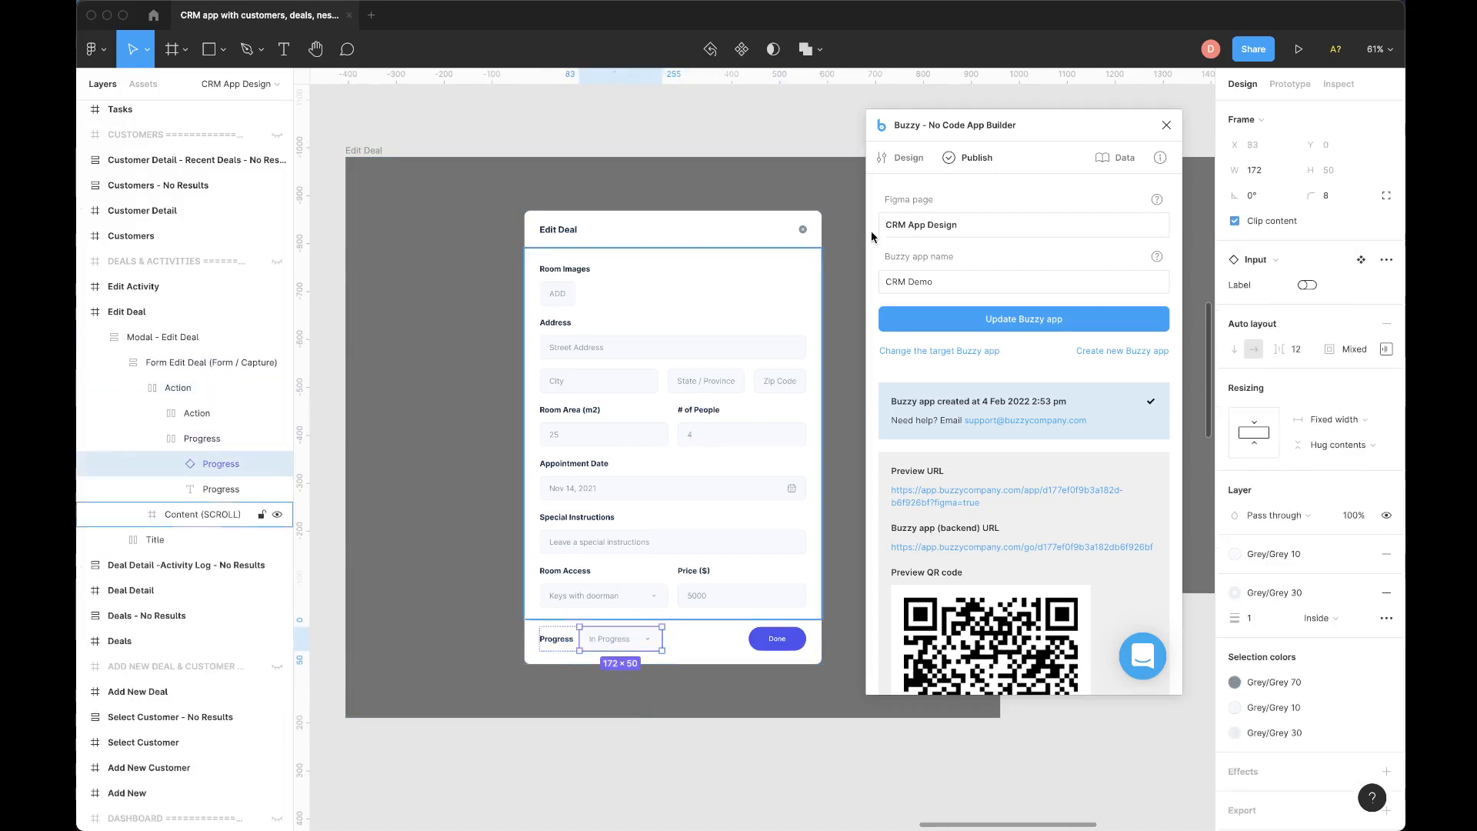
{"action": "left_click", "coordinate": [906, 153]}
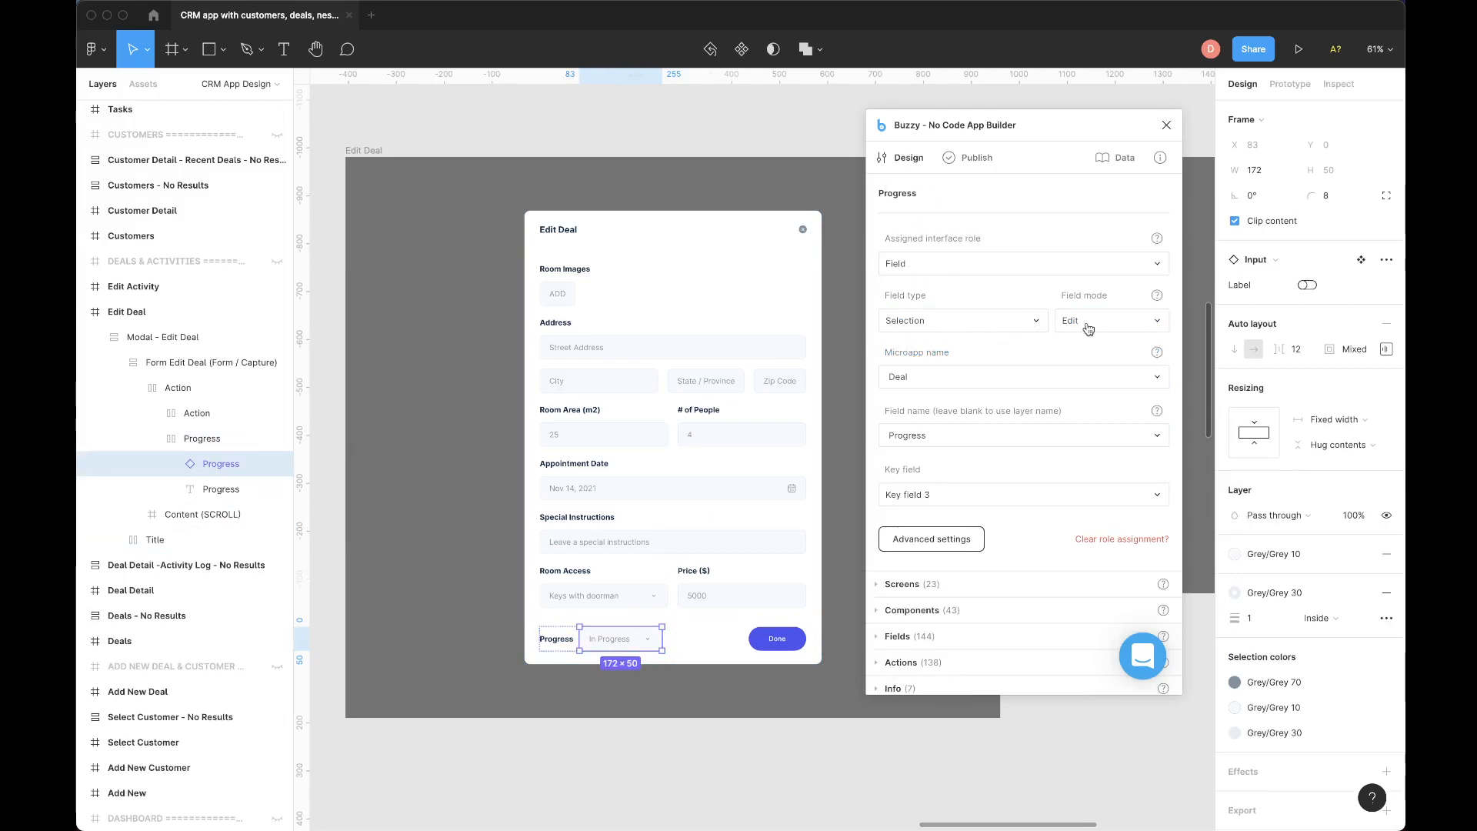
{"action": "scroll", "coordinate": [985, 364], "scroll_direction": "down", "scroll_amount": 1}
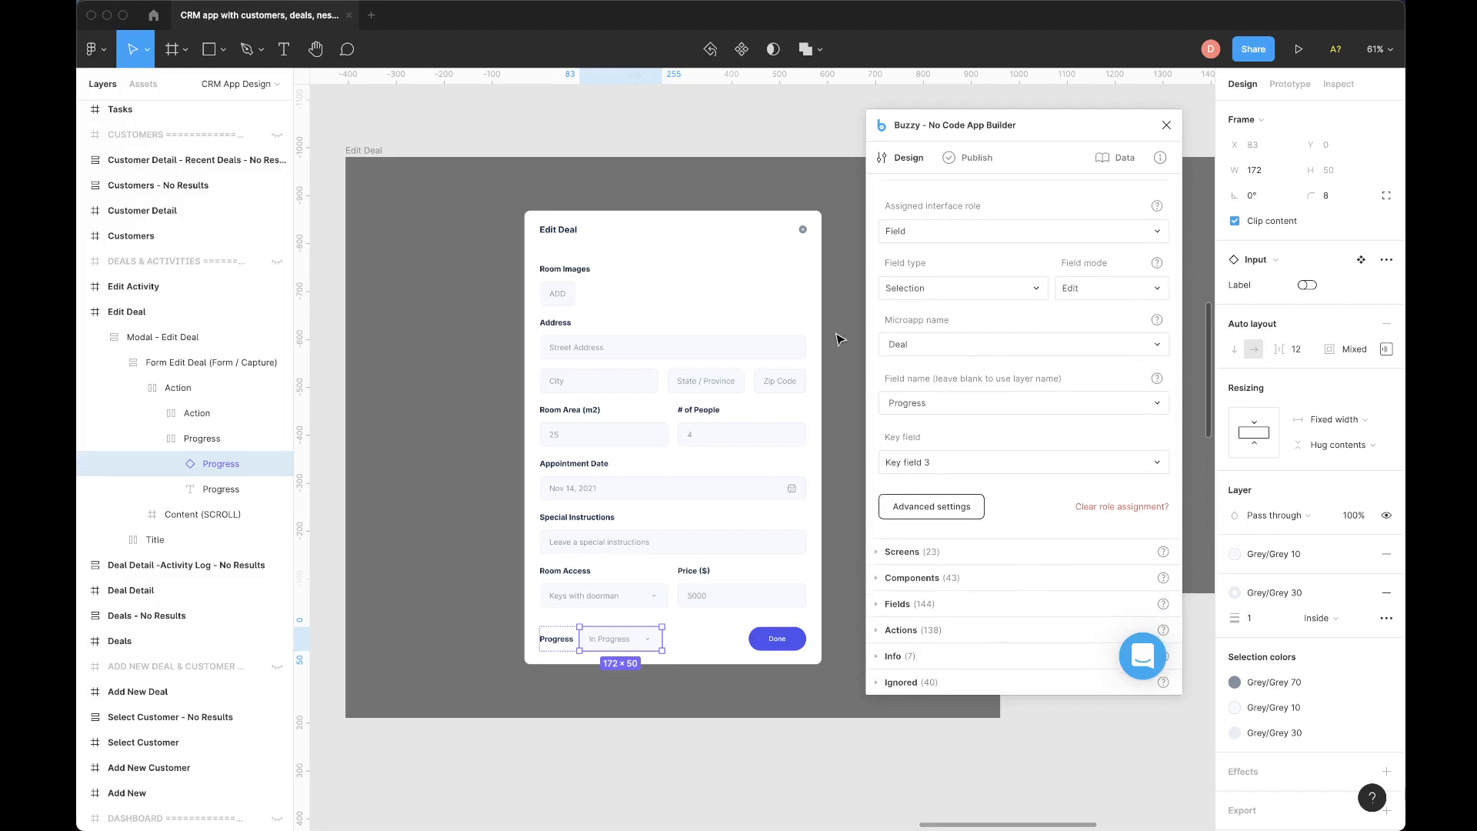
{"action": "left_click", "coordinate": [912, 517]}
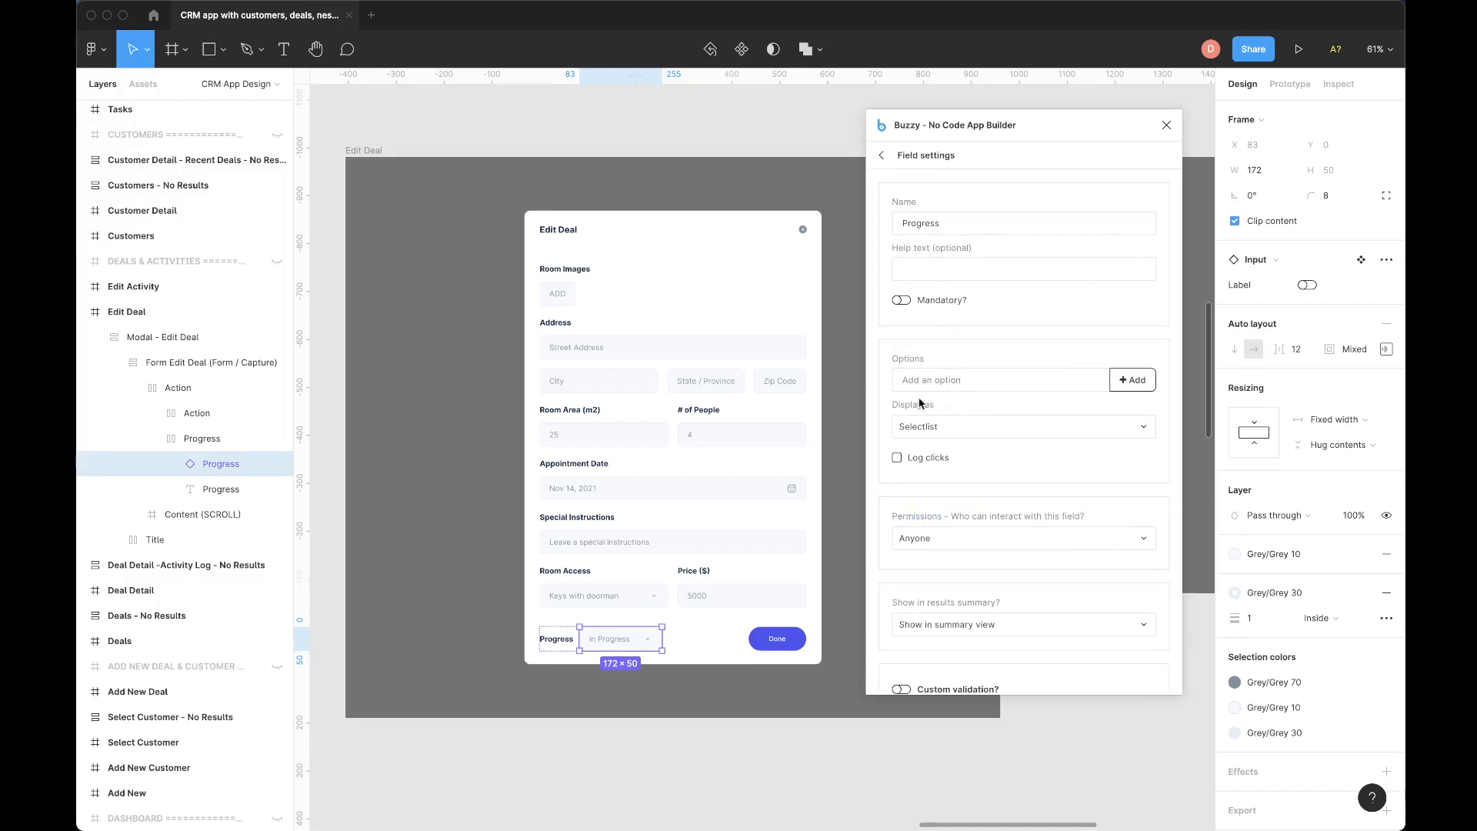
Add the options Pending, In Progress and Closed to the Progress field and leave its field settings.
{"action": "left_click", "coordinate": [919, 374]}
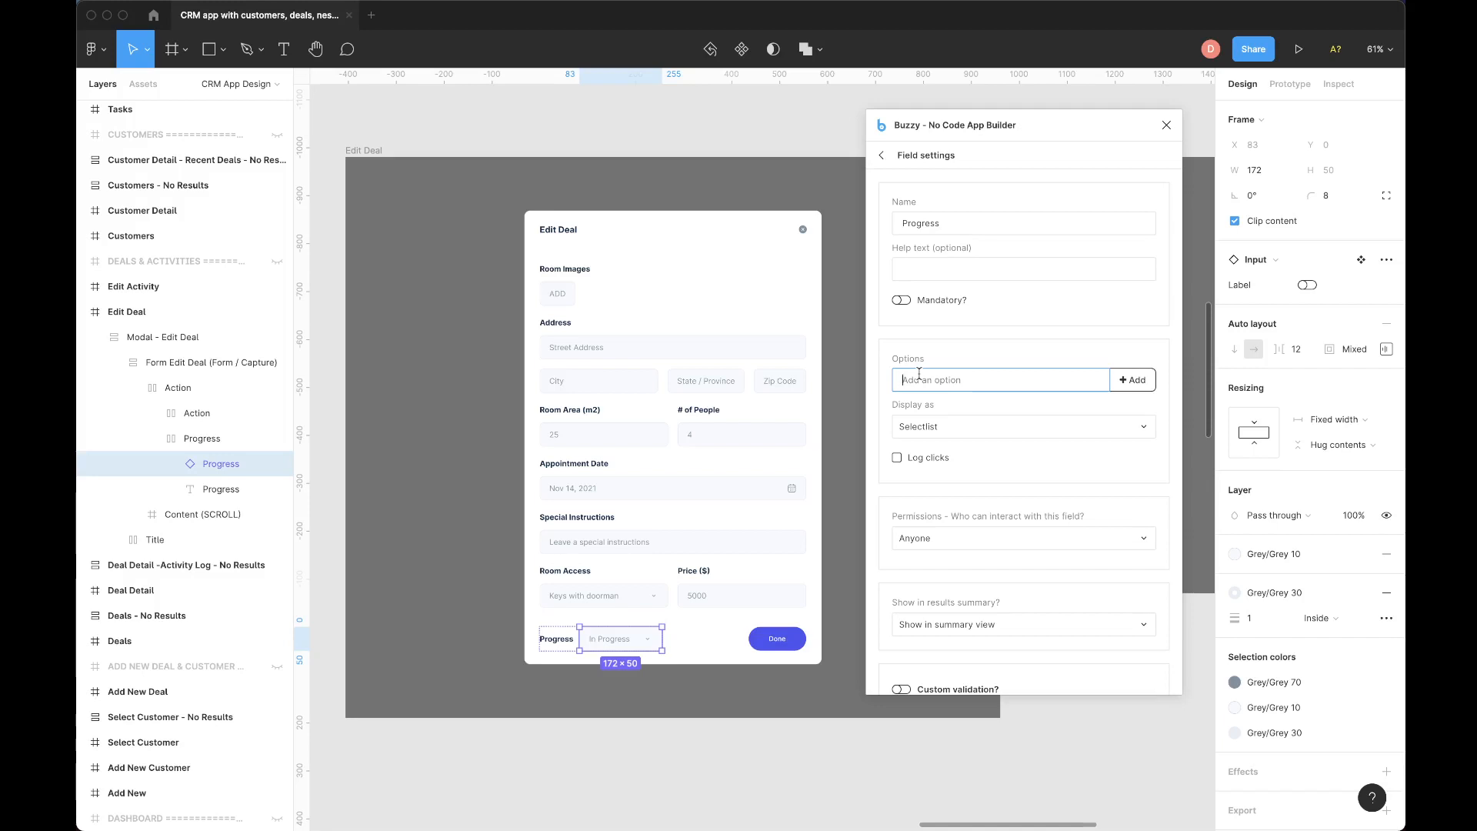
{"action": "type", "text": "Pending"}
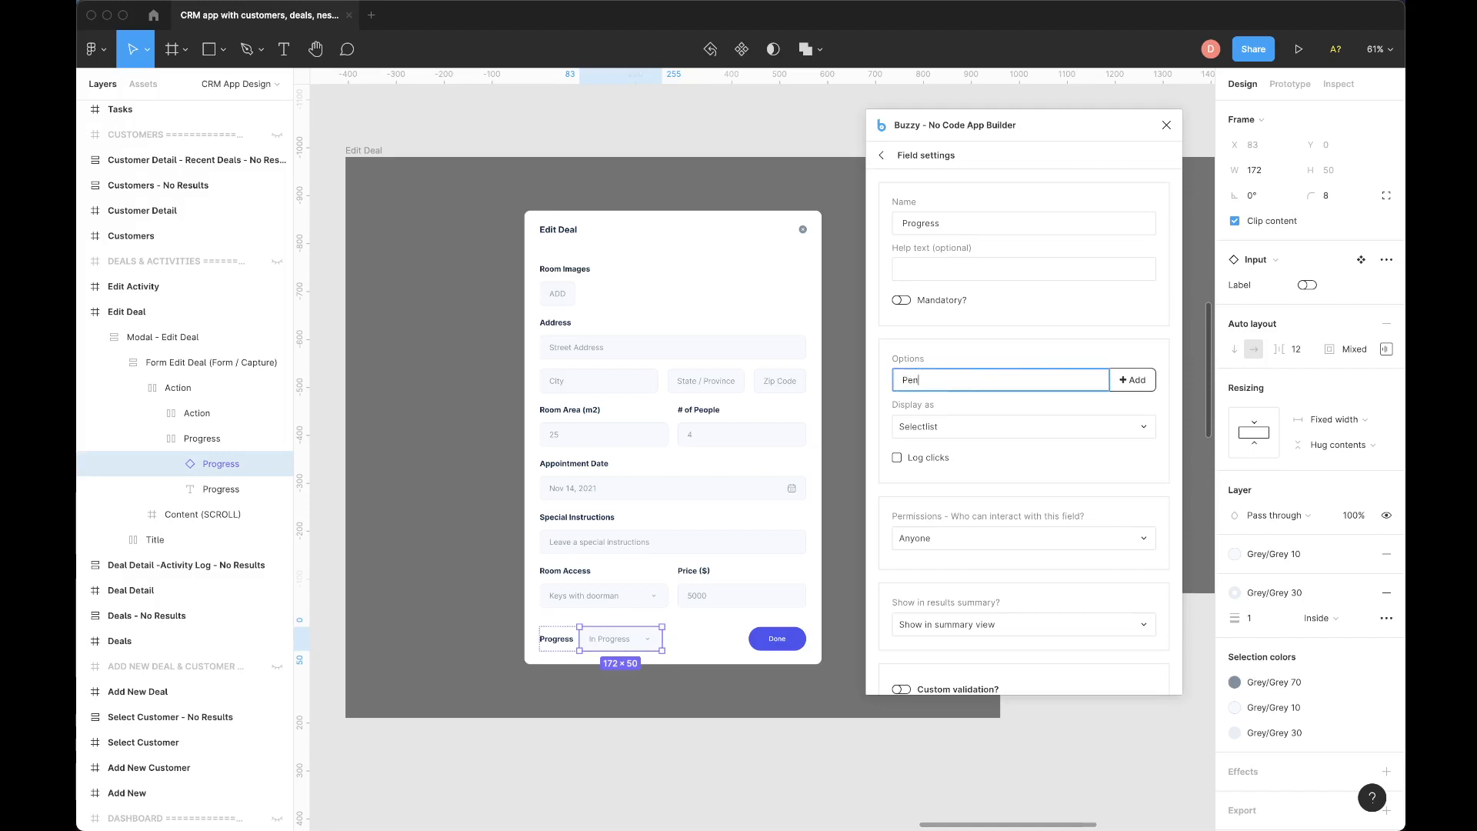
{"action": "left_click", "coordinate": [1130, 379]}
{"action": "left_click", "coordinate": [920, 411]}
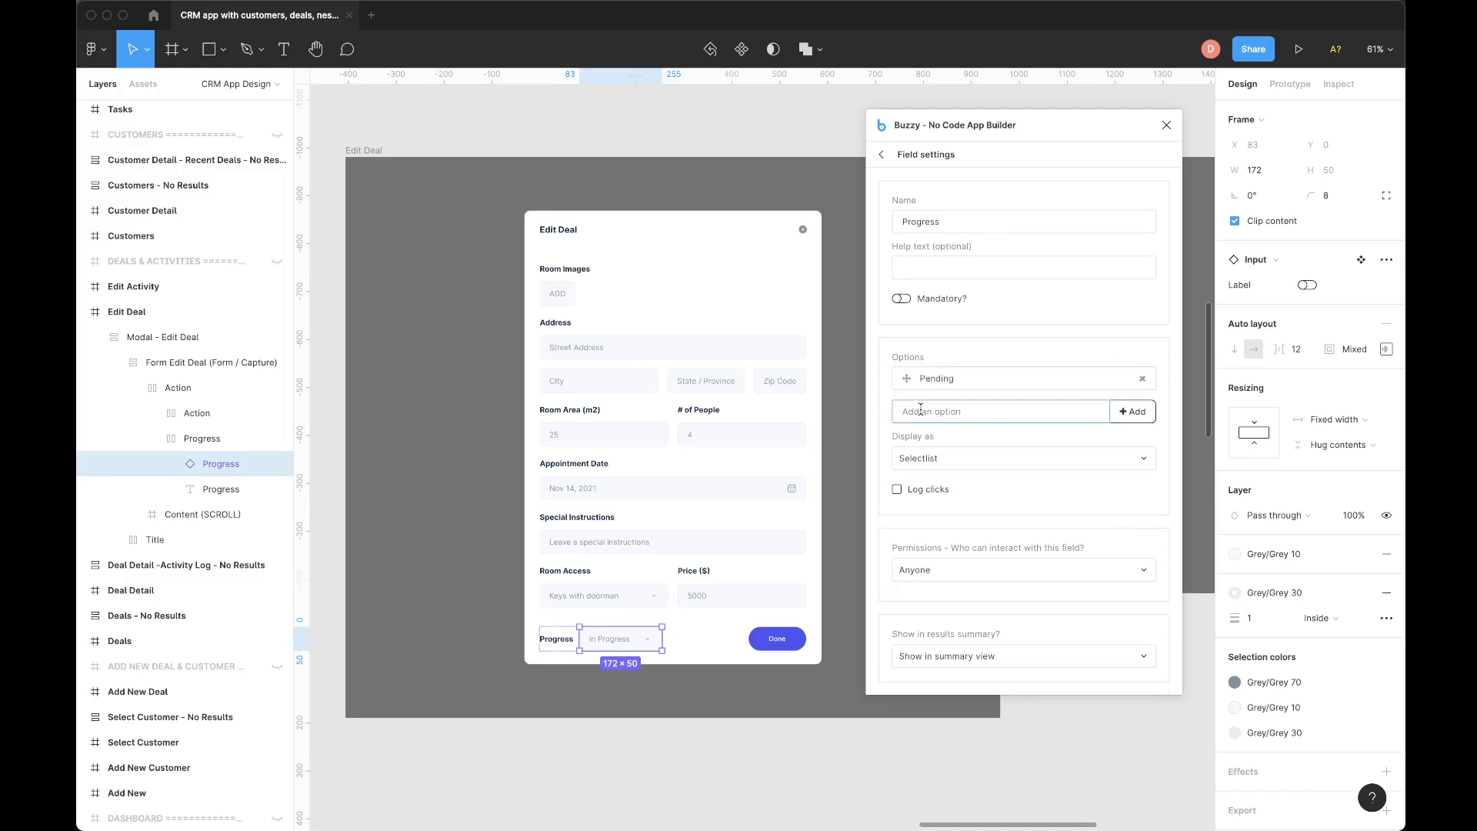
{"action": "type", "text": "In Progress"}
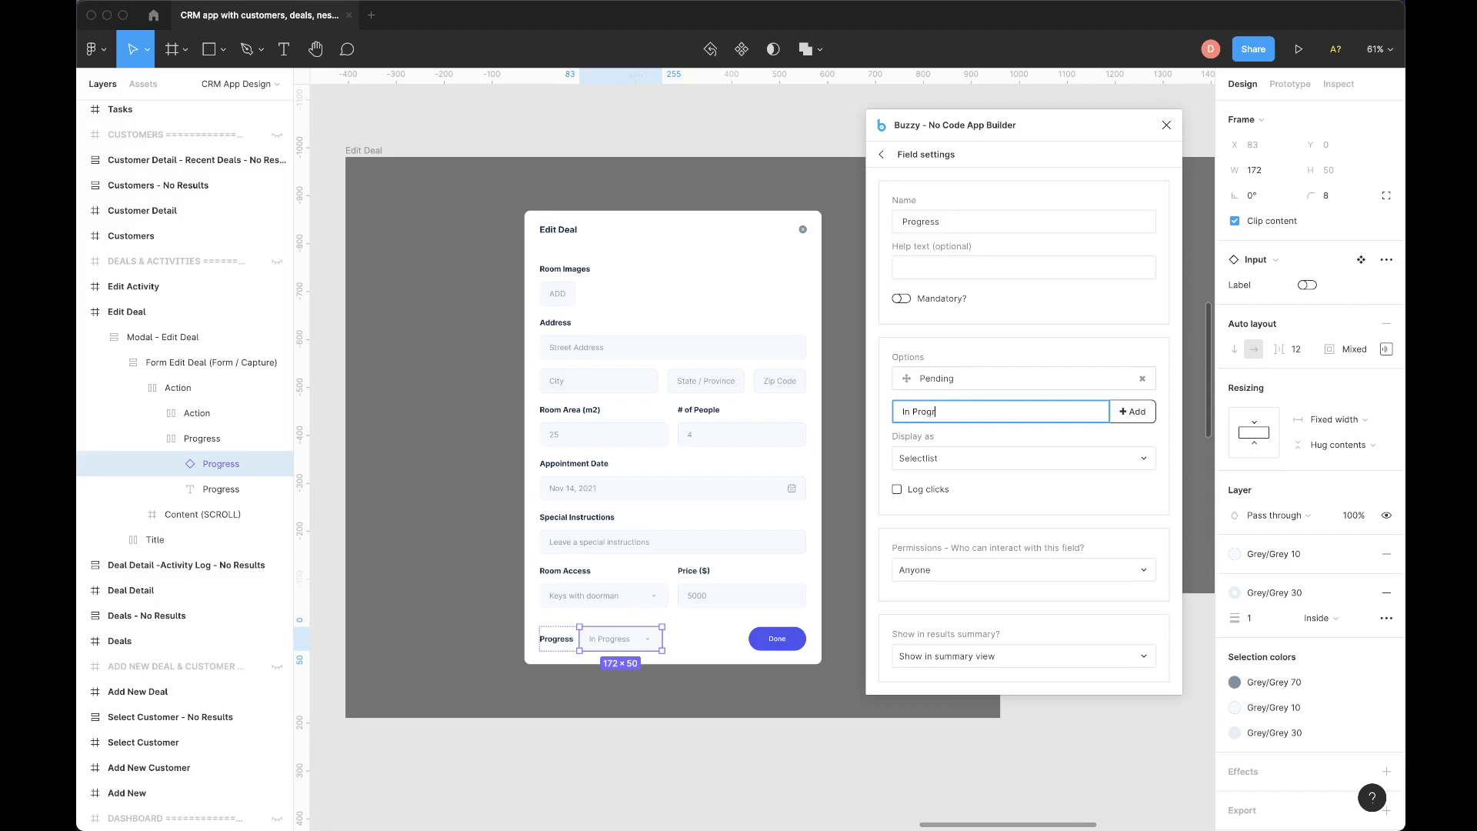
{"action": "left_click", "coordinate": [1133, 412]}
{"action": "left_click", "coordinate": [936, 444]}
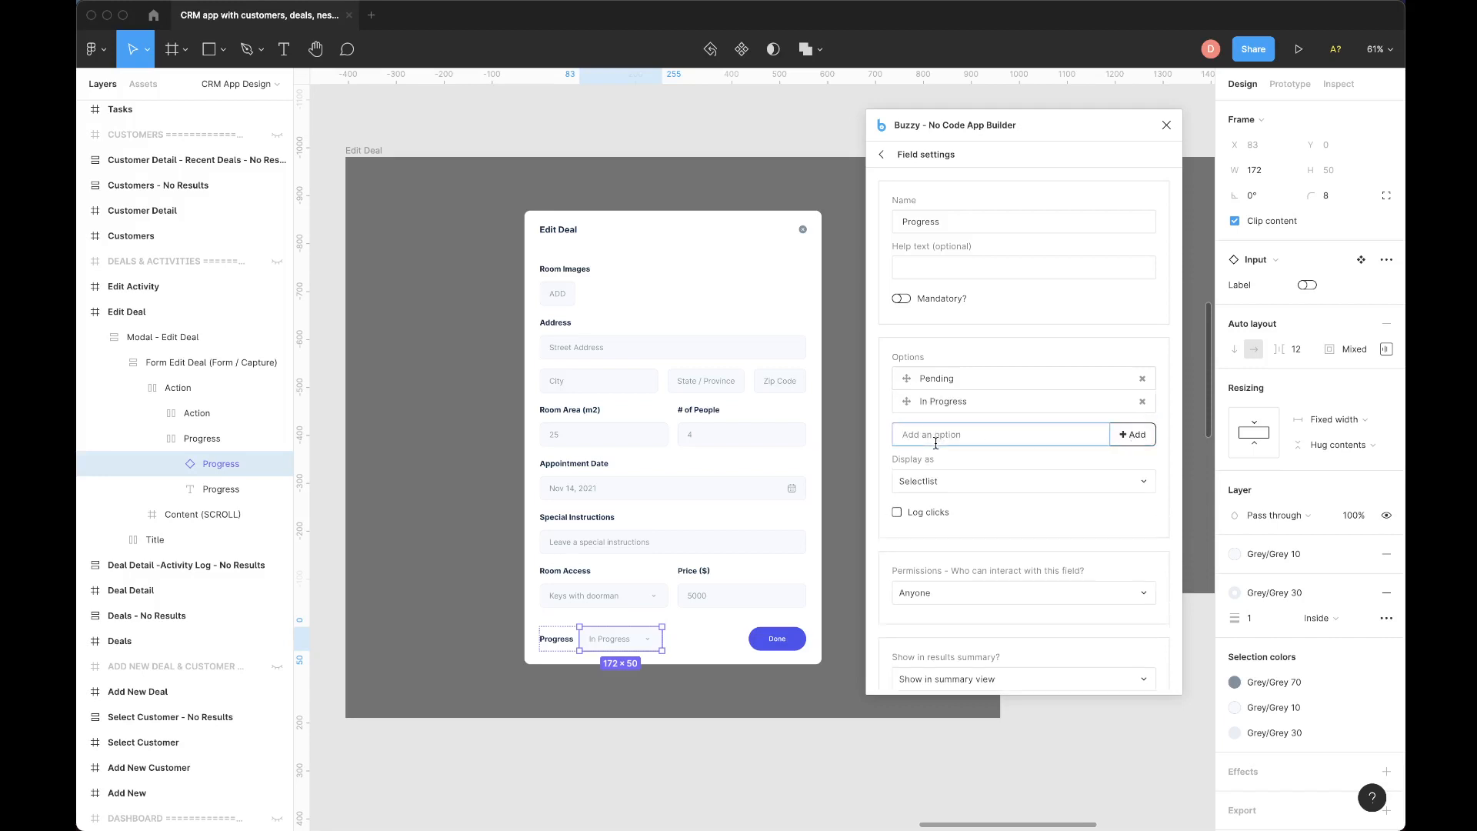
{"action": "type", "text": "Closed"}
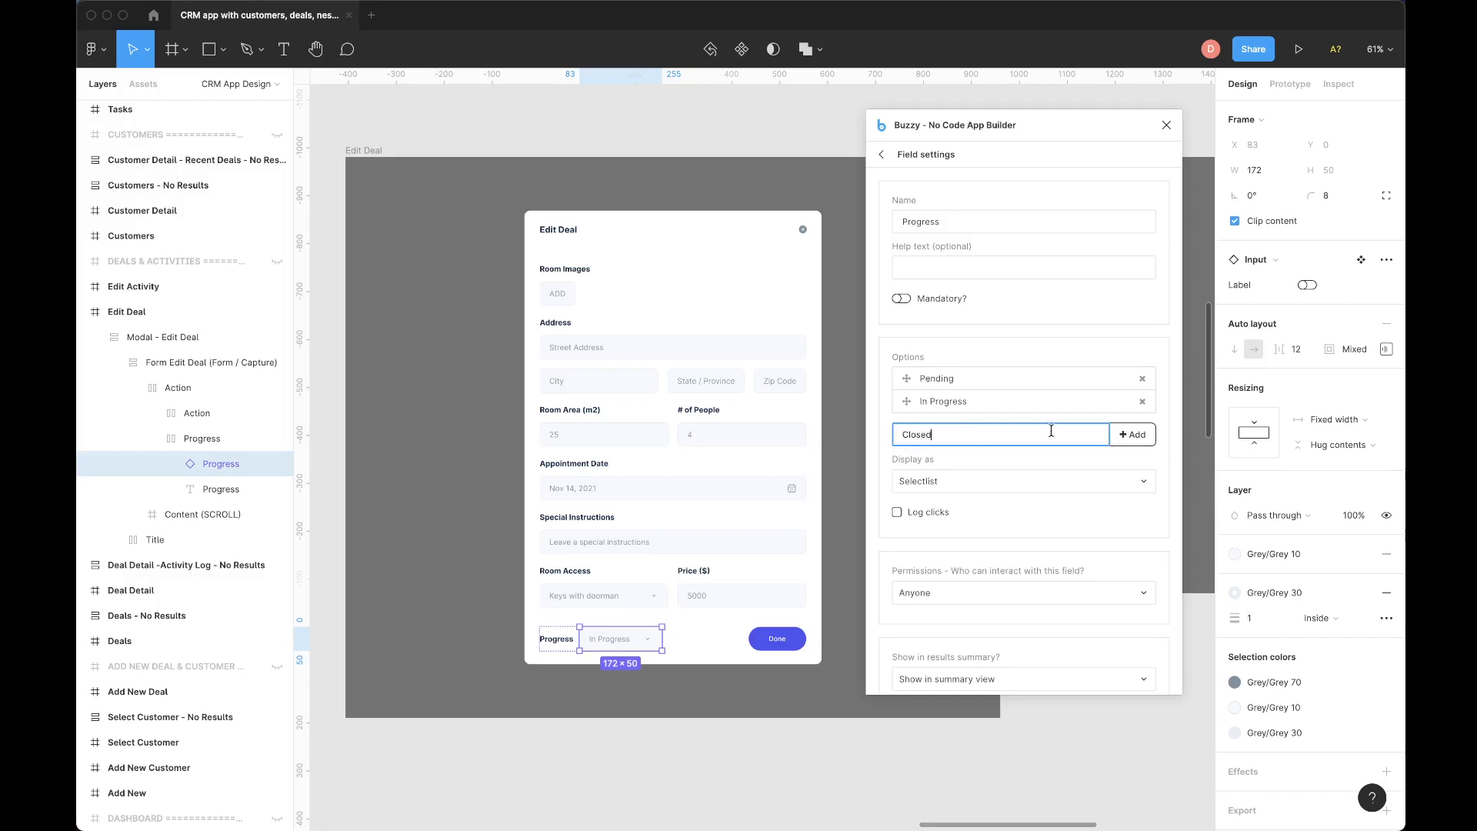
{"action": "left_click", "coordinate": [1145, 435]}
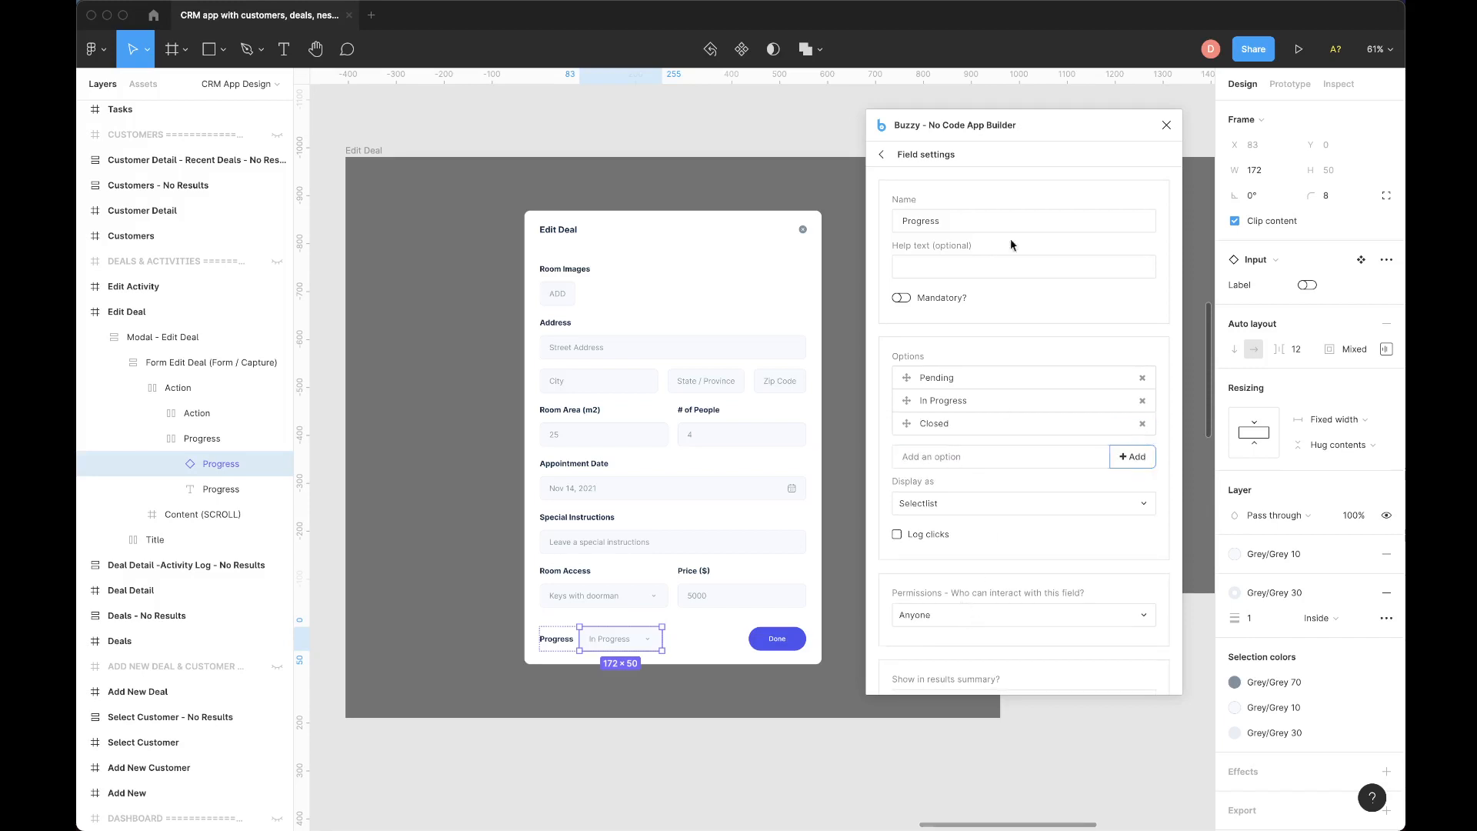
{"action": "left_click", "coordinate": [882, 154]}
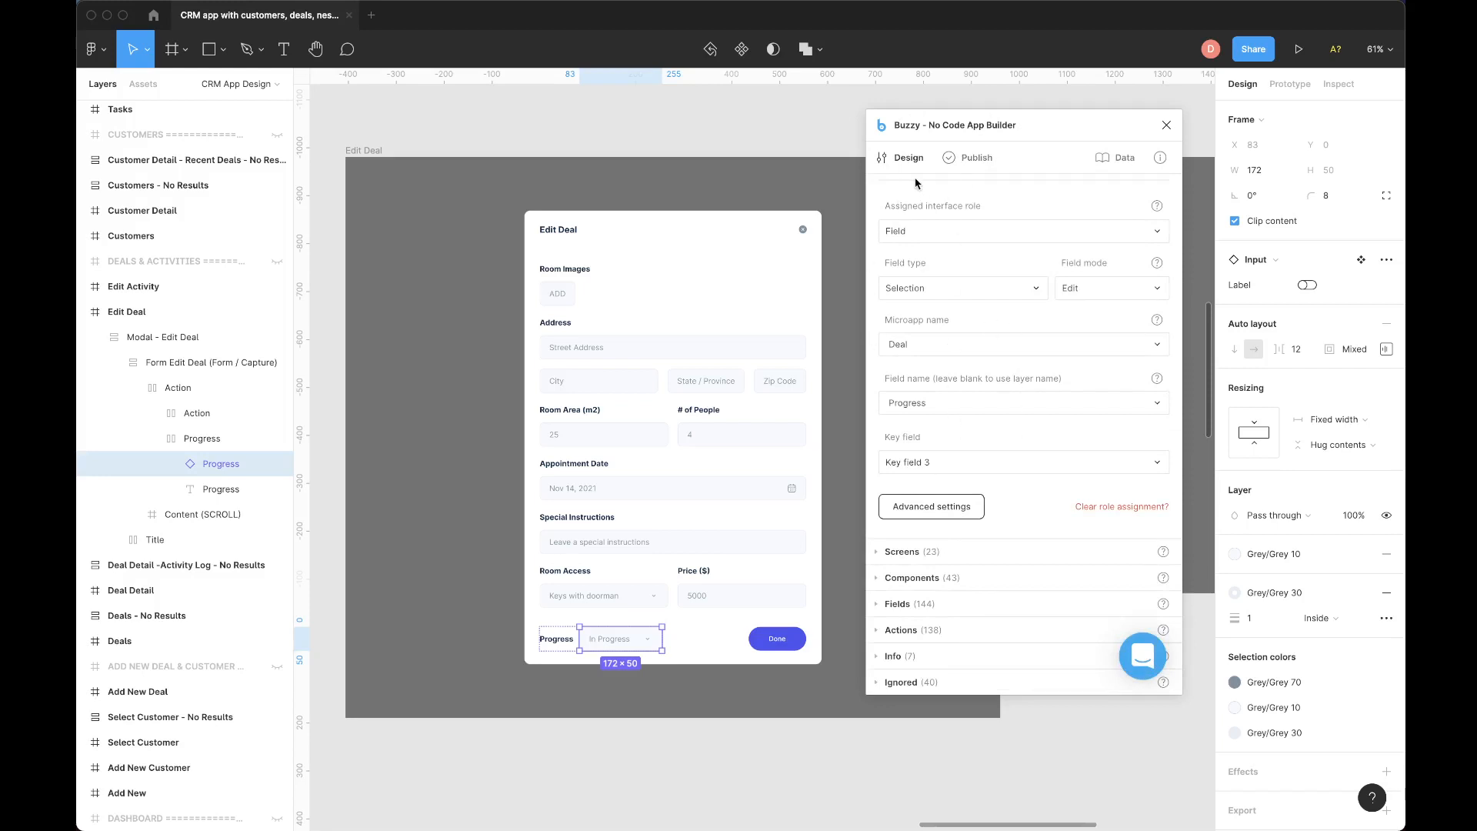
Switch to the preview app in the browser, start a new deal for the existing customer, and set Progress to In Progress.
{"action": "key", "text": "super+Tab"}
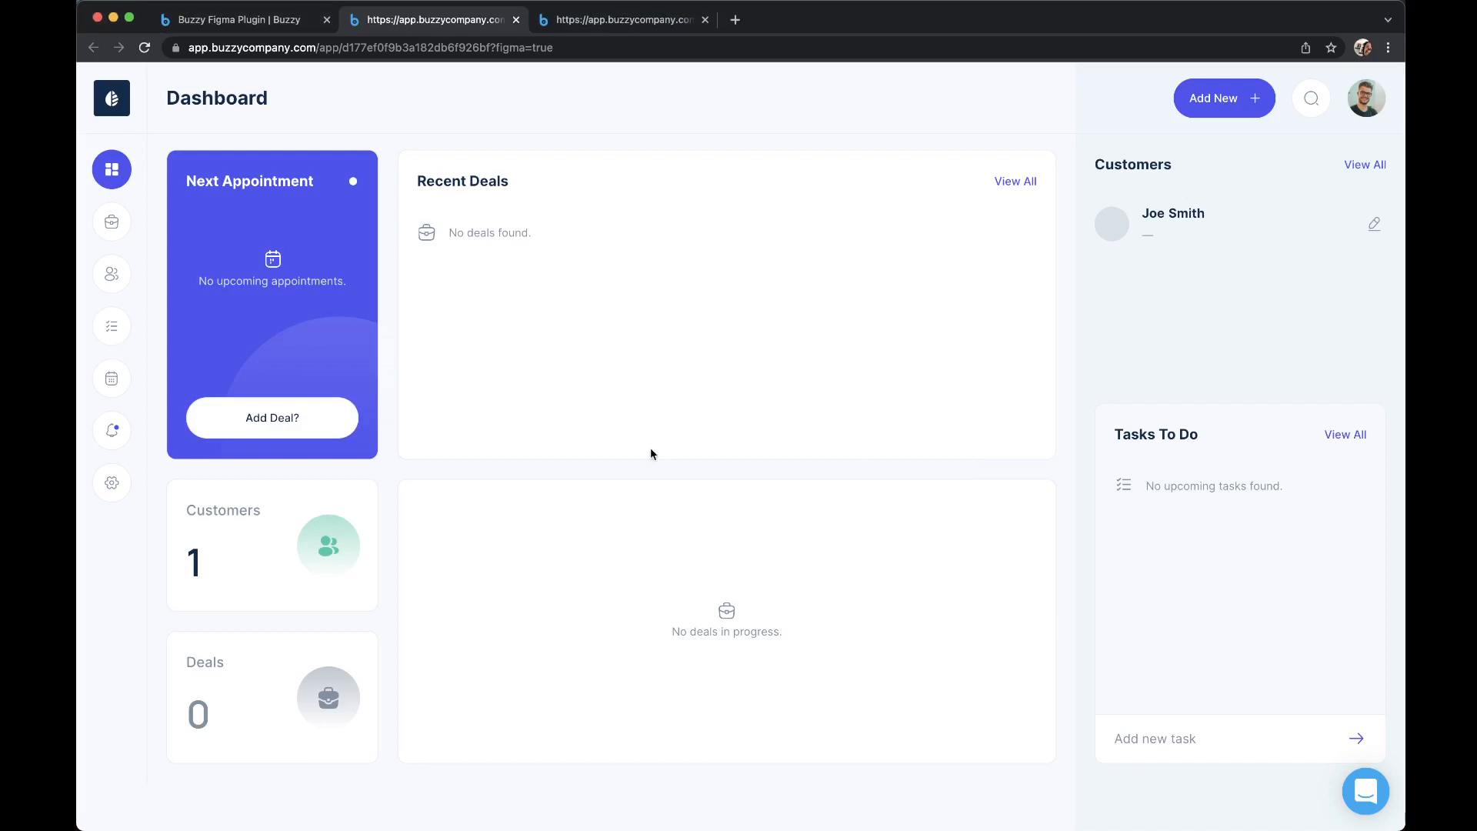
{"action": "left_click", "coordinate": [1219, 98]}
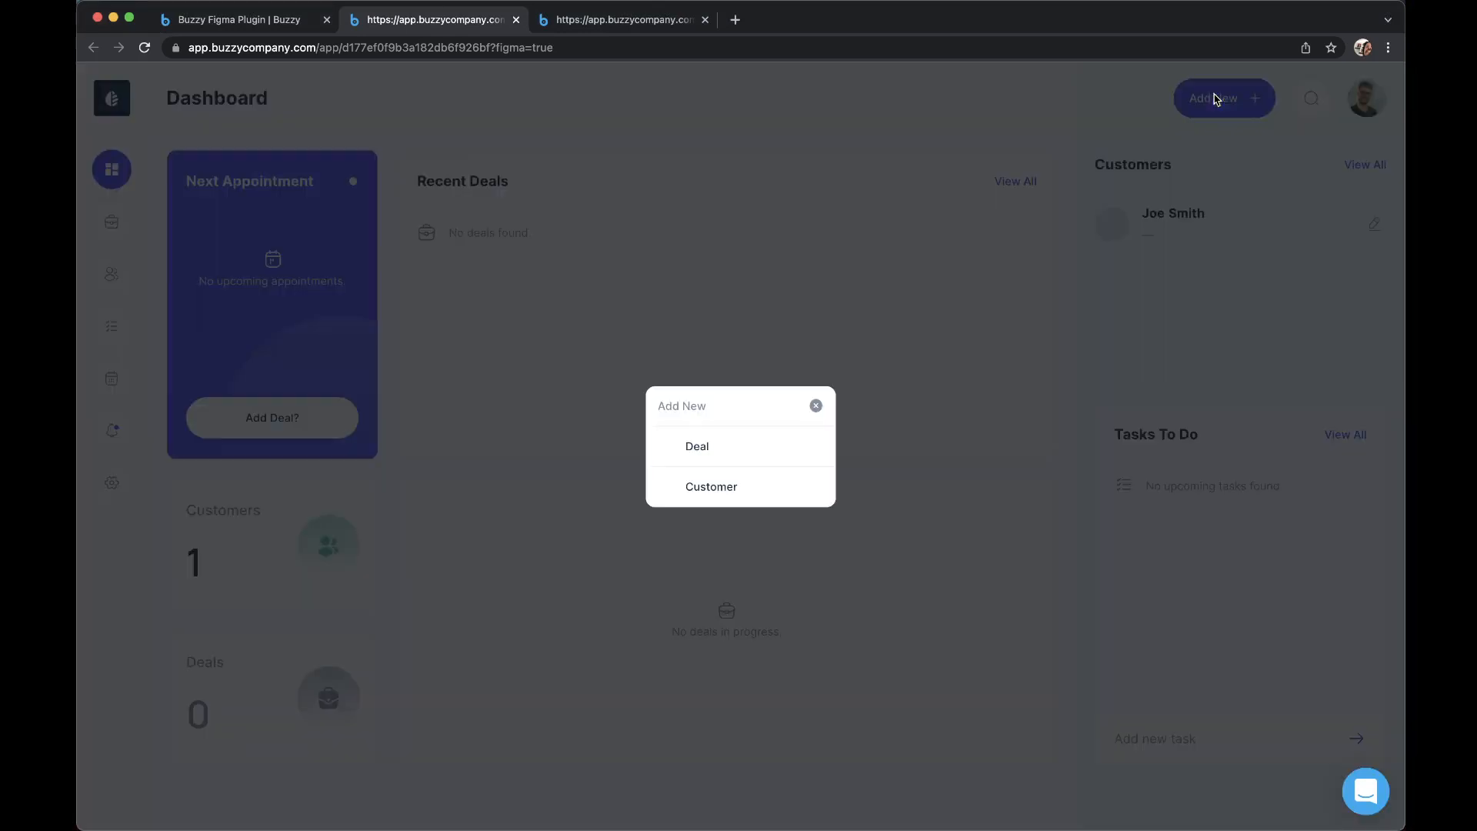
{"action": "left_click", "coordinate": [698, 449]}
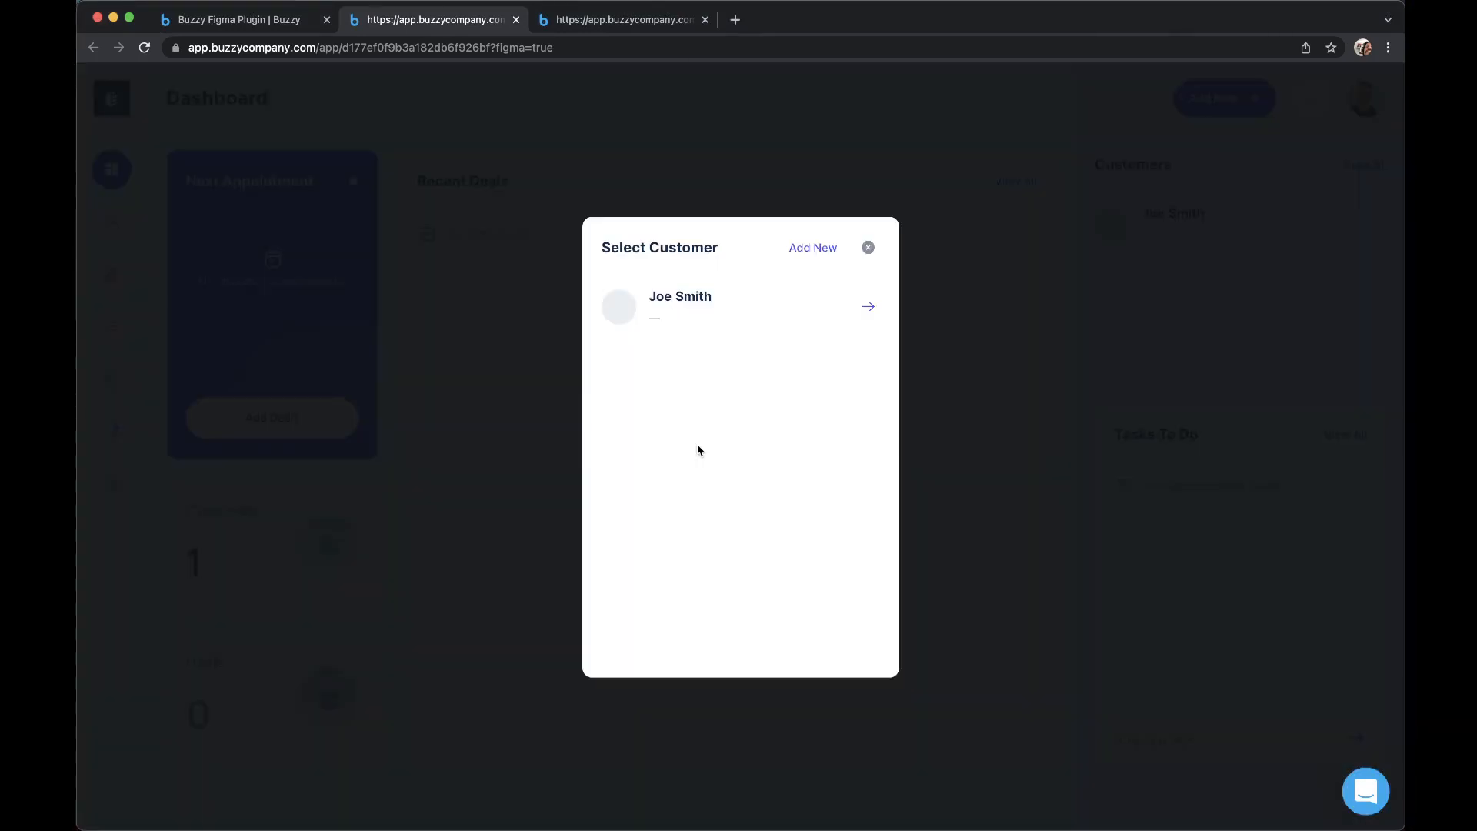
{"action": "left_click", "coordinate": [694, 306]}
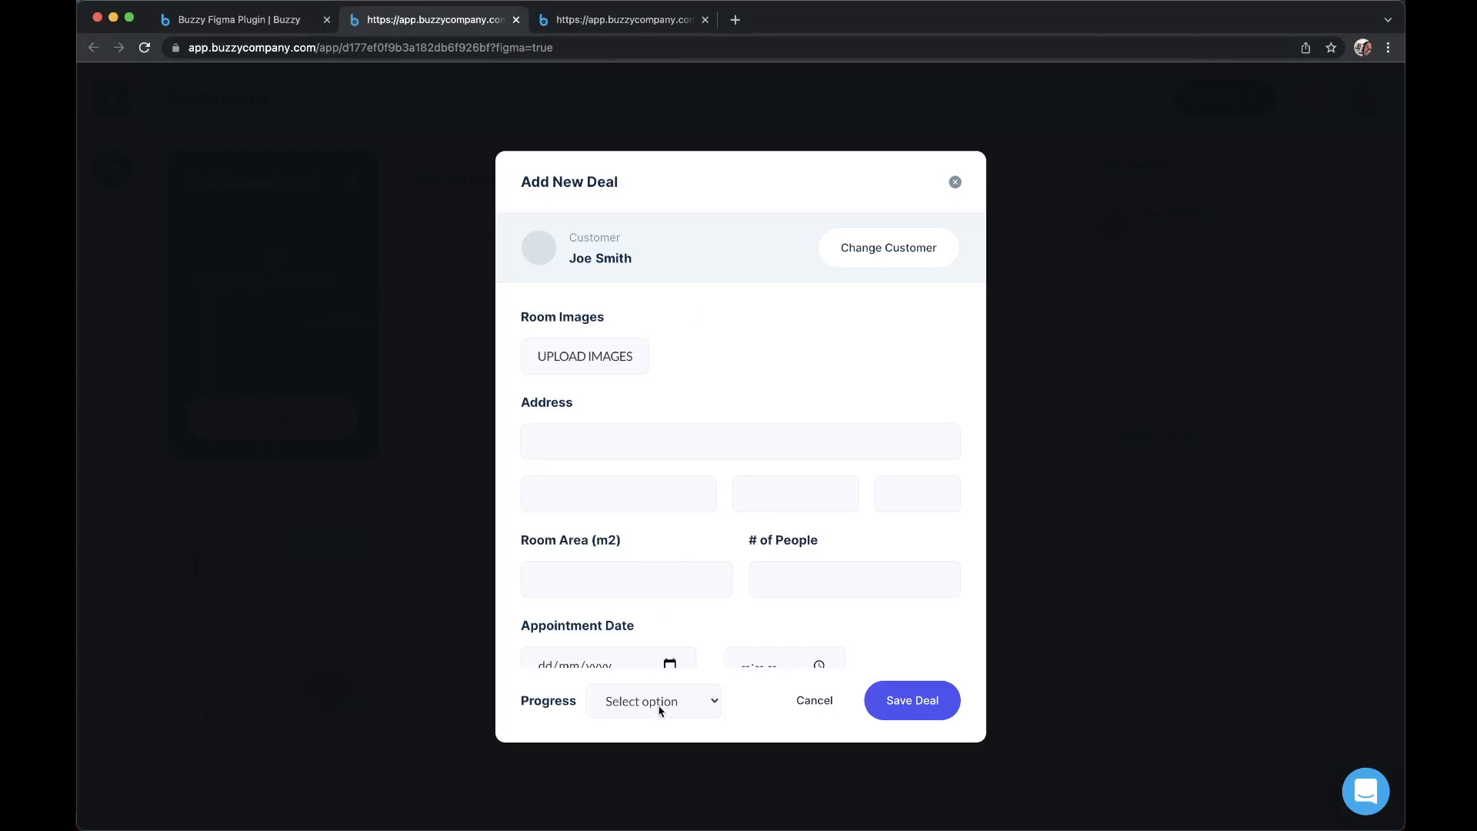
{"action": "left_click", "coordinate": [660, 709]}
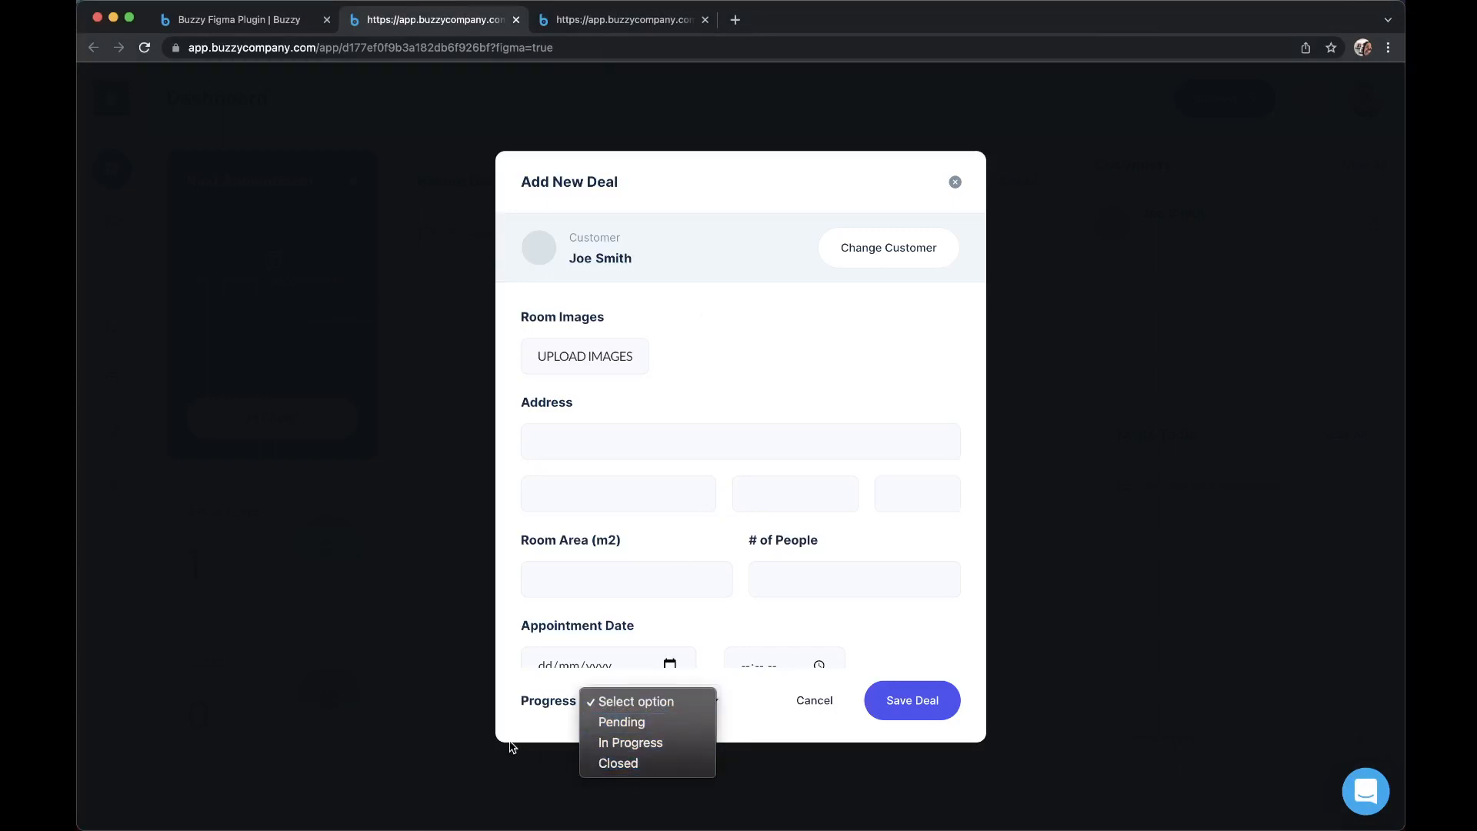
{"action": "left_click", "coordinate": [640, 745]}
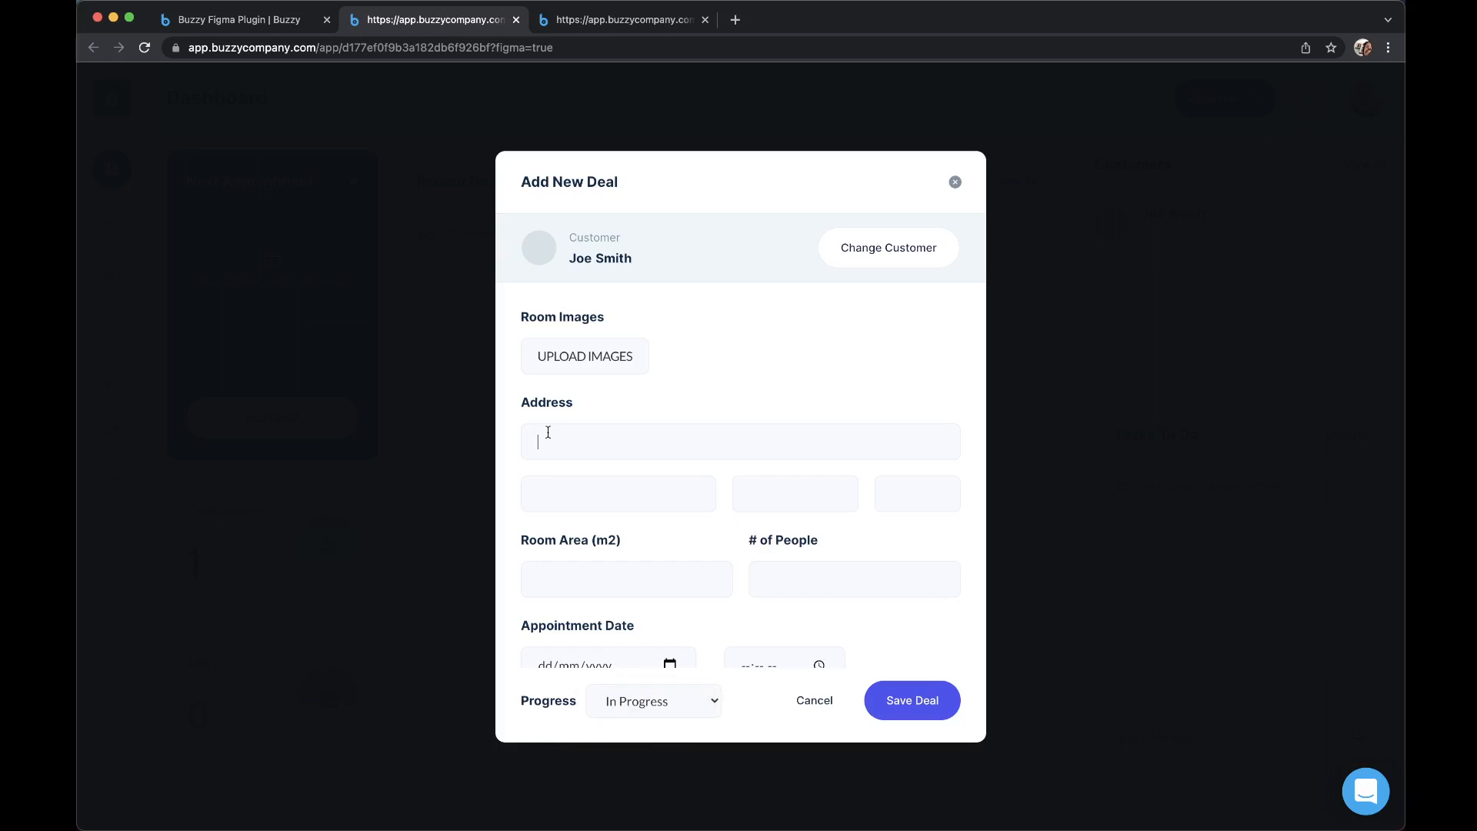
Enter First Deal as the new deal's address and set the appointment to 10/02/2022 at 09:00 am.
{"action": "type", "text": "First Deal"}
{"action": "scroll", "coordinate": [640, 578], "scroll_direction": "down", "scroll_amount": 3}
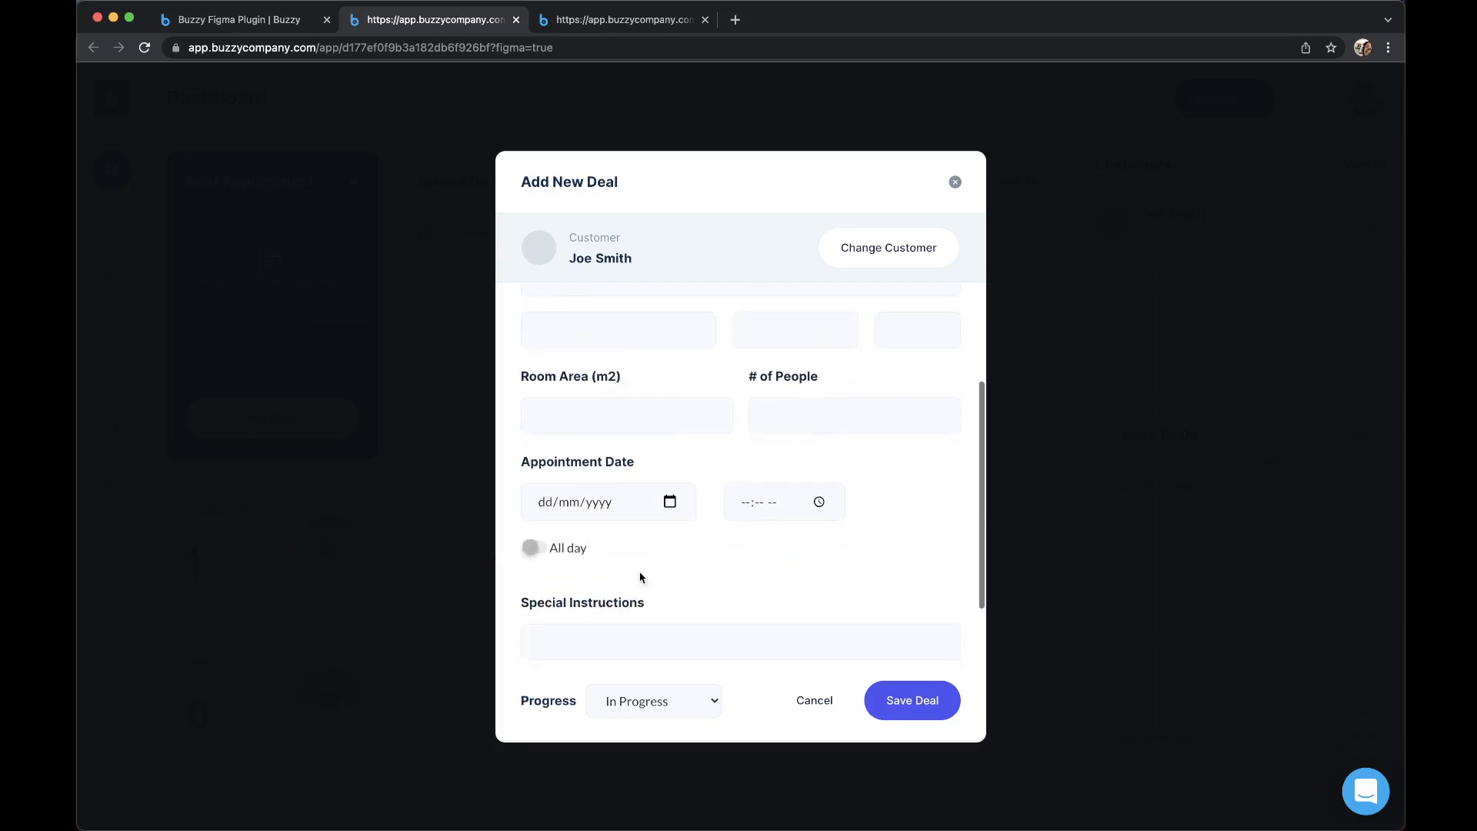
{"action": "left_click", "coordinate": [671, 503]}
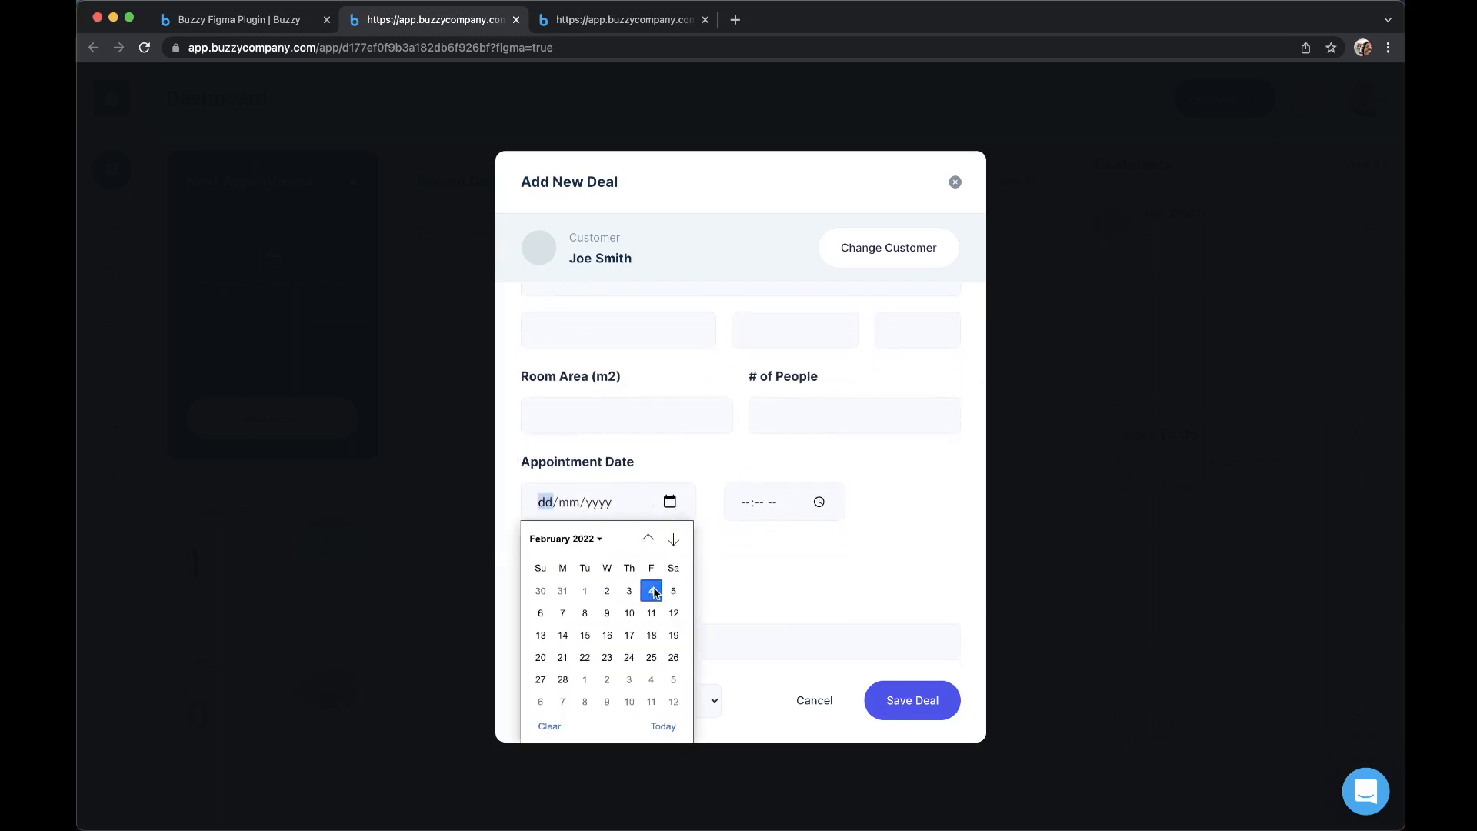
{"action": "left_click", "coordinate": [651, 590]}
{"action": "left_click", "coordinate": [670, 502]}
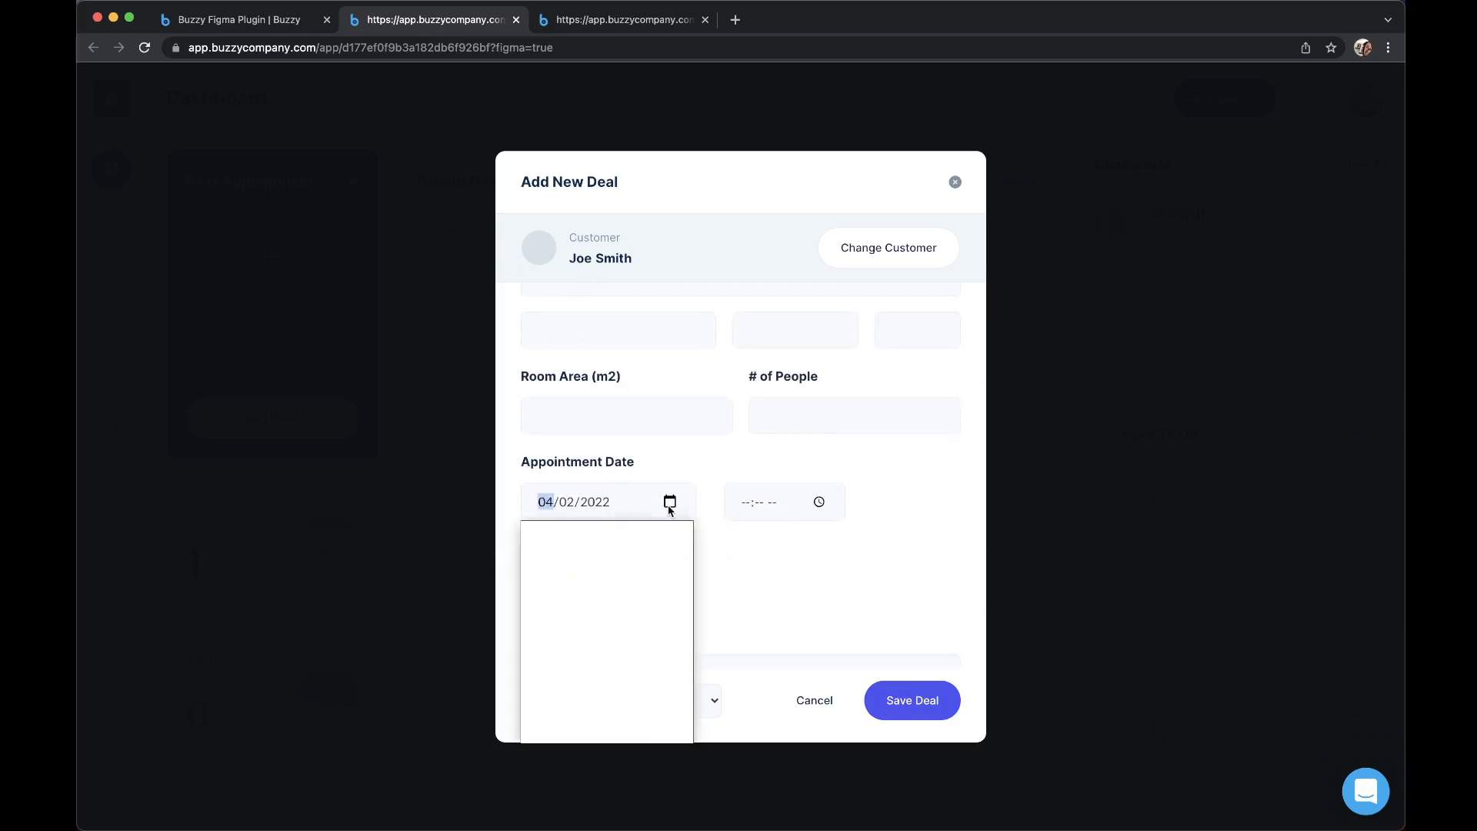
{"action": "left_click", "coordinate": [631, 614]}
{"action": "left_click", "coordinate": [738, 506]}
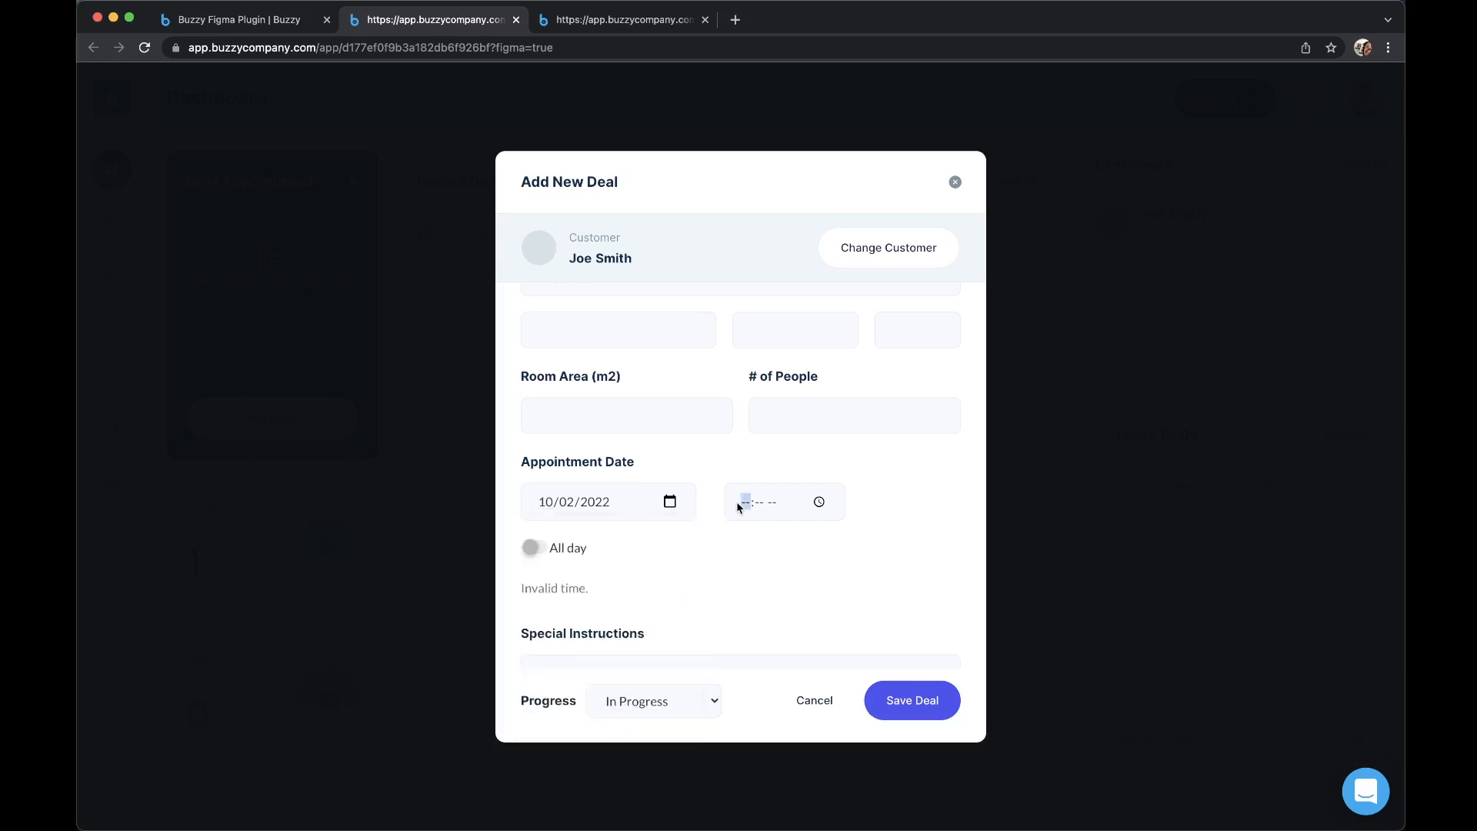
{"action": "type", "text": "900a"}
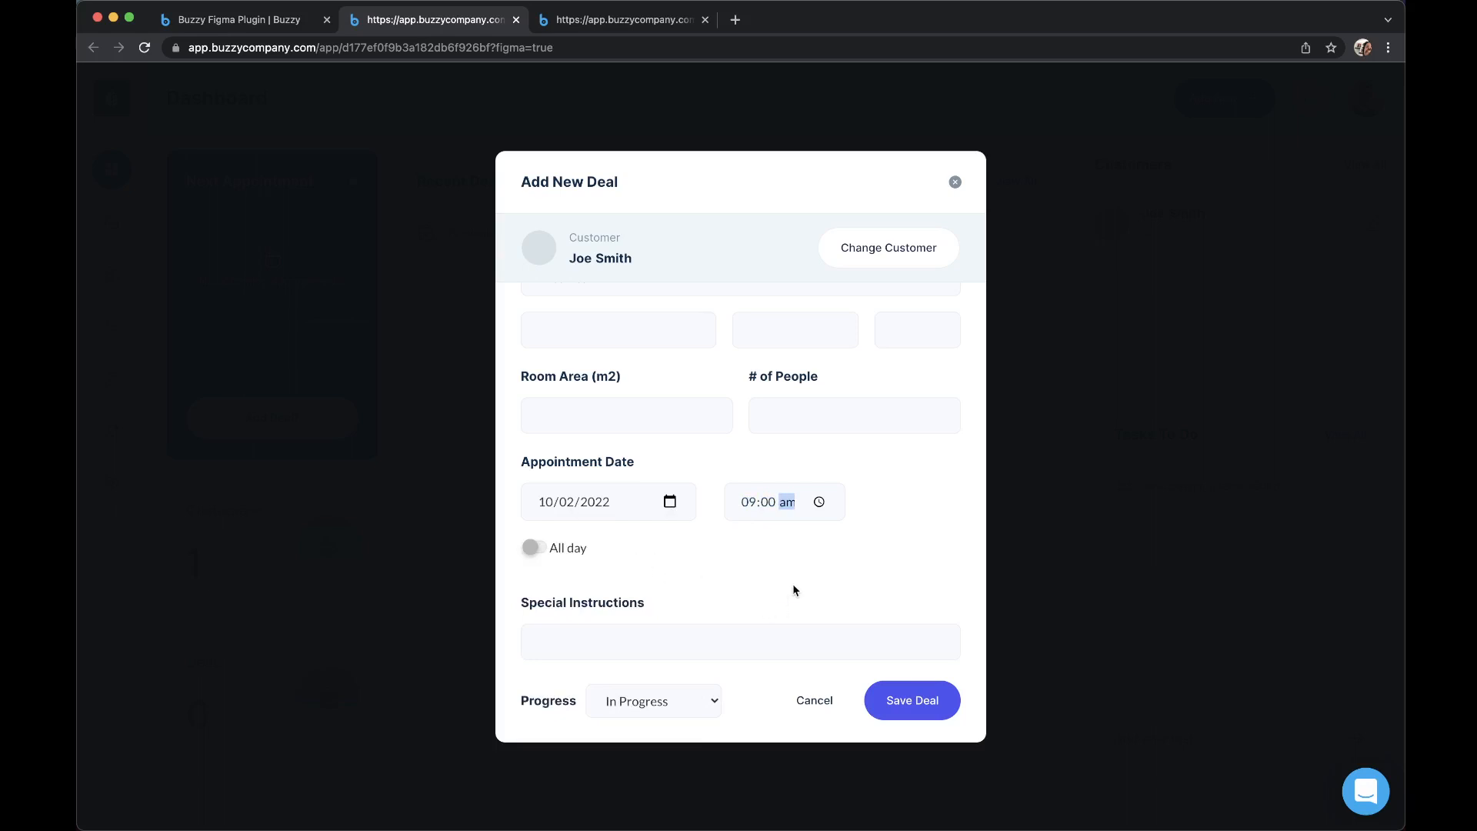
Save the new deal and dismiss the save notice.
{"action": "scroll", "coordinate": [794, 591], "scroll_direction": "down", "scroll_amount": 3}
{"action": "left_click", "coordinate": [927, 702]}
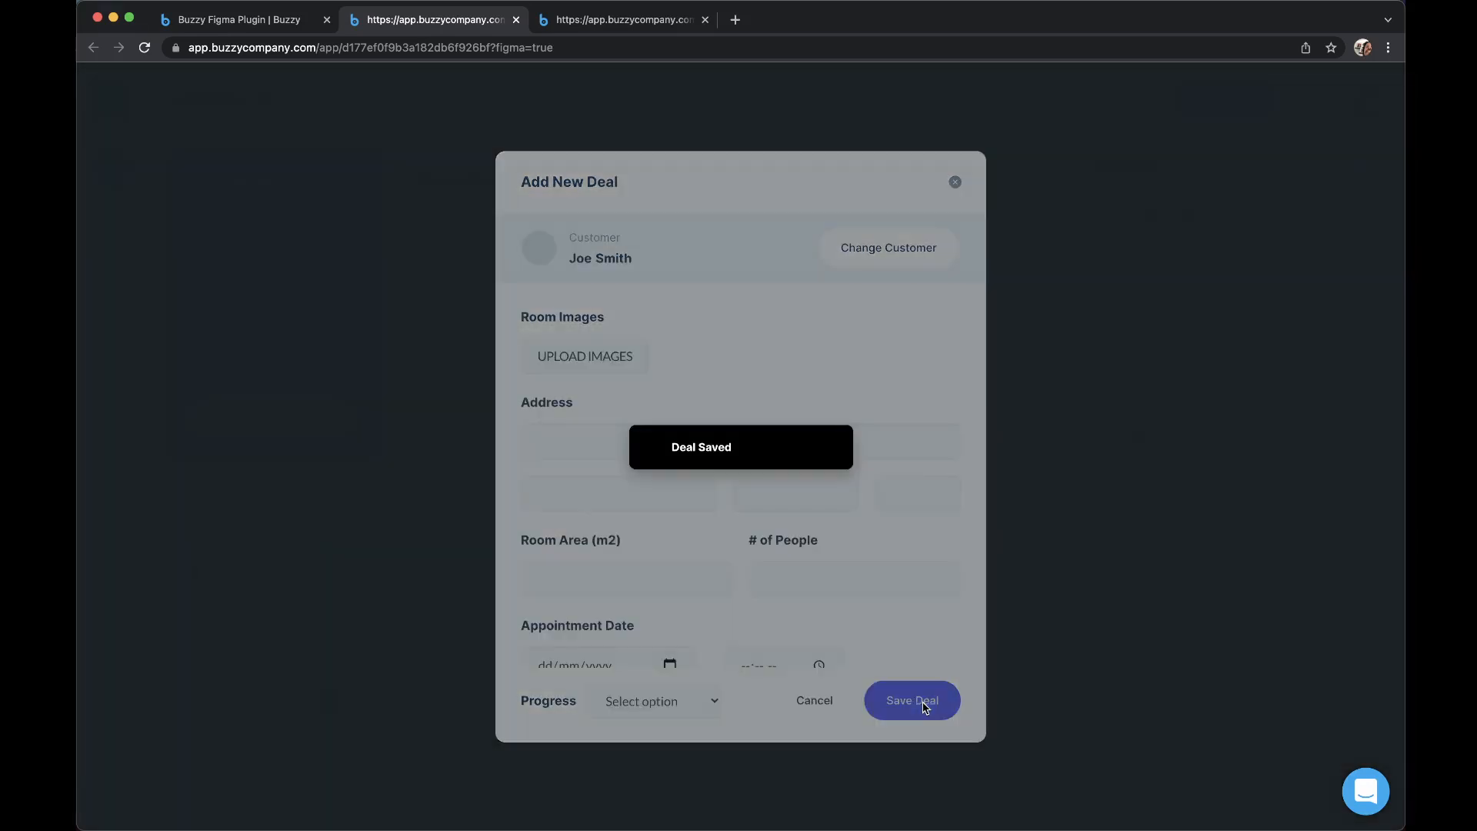
{"action": "left_click", "coordinate": [830, 446]}
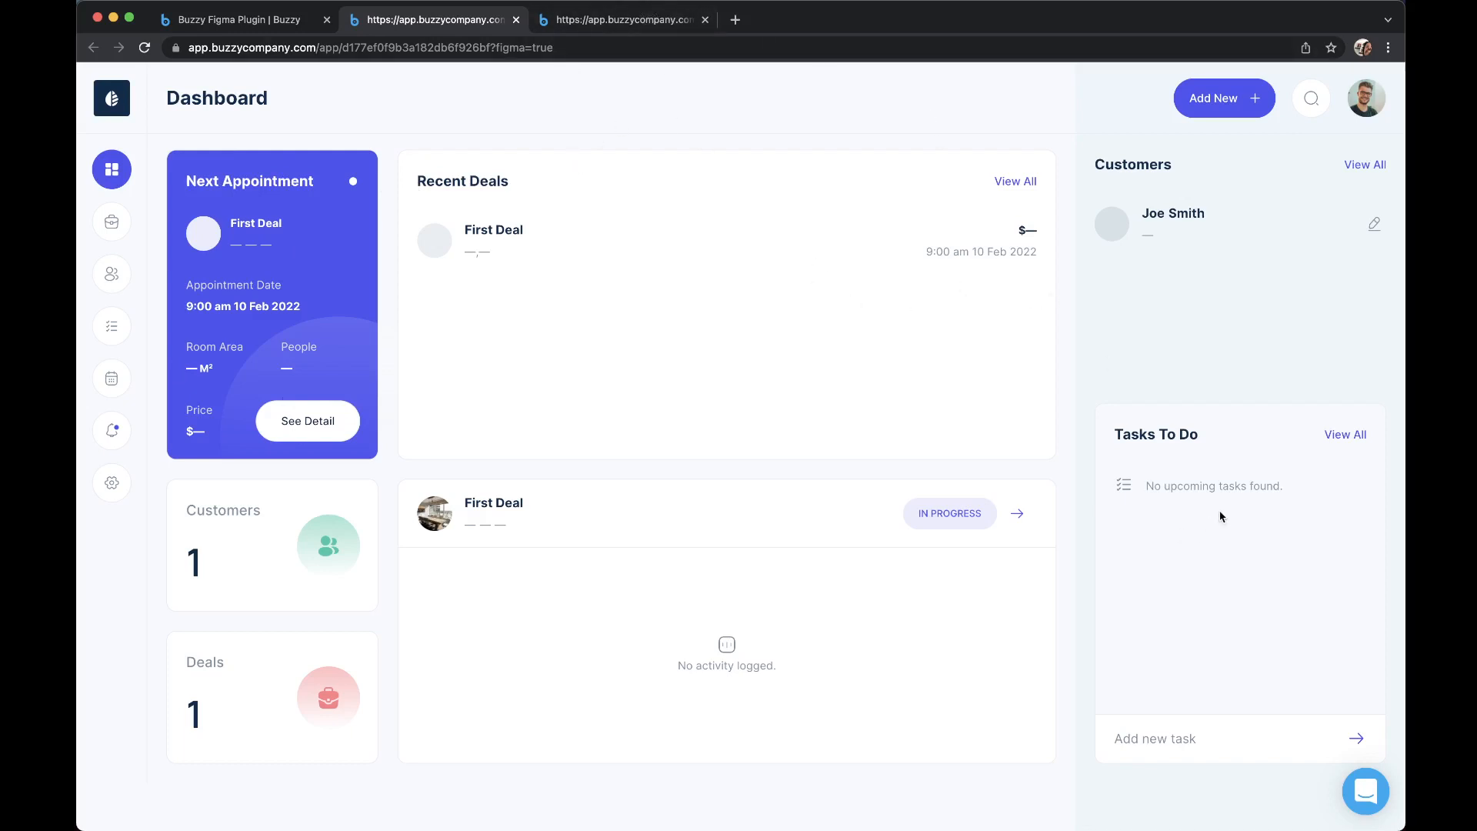
Open First Deal from the dashboard, record the activity "Visit property" for it, and return to the dashboard.
{"action": "left_click", "coordinate": [578, 526]}
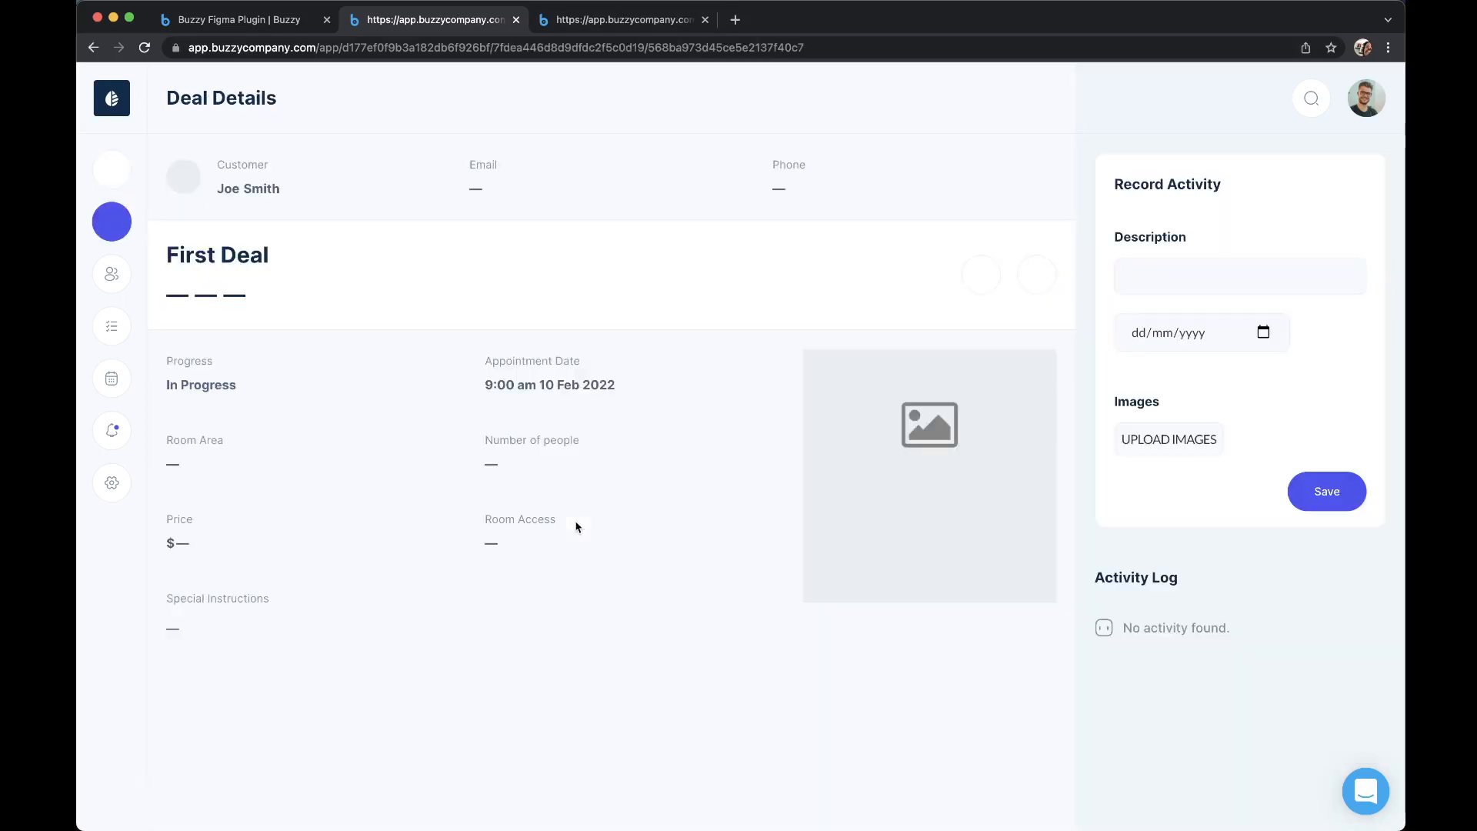
{"action": "left_click", "coordinate": [1145, 281]}
{"action": "type", "text": "Visit pro"}
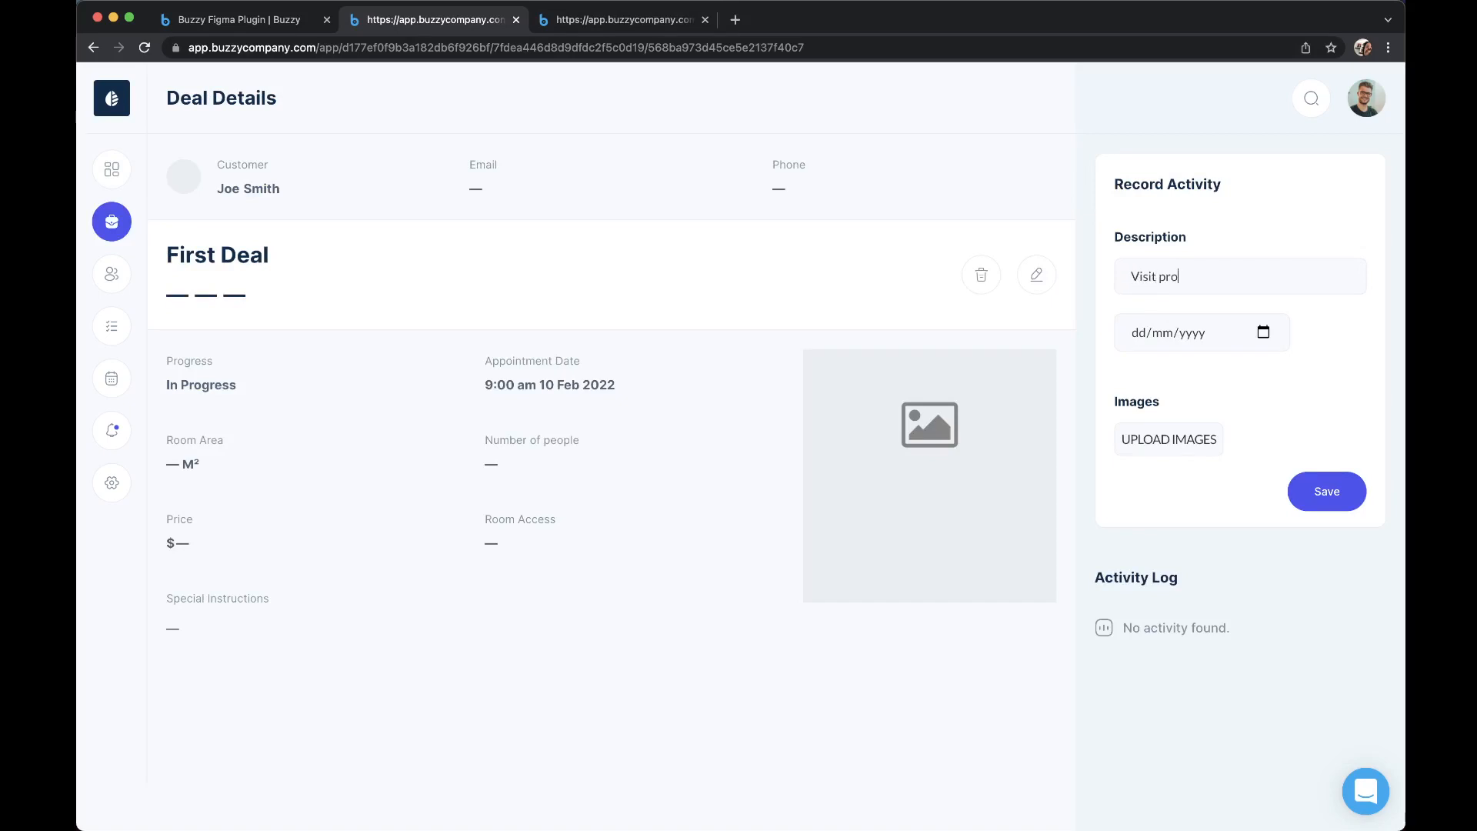
{"action": "type", "text": "perty"}
{"action": "left_click", "coordinate": [1326, 499]}
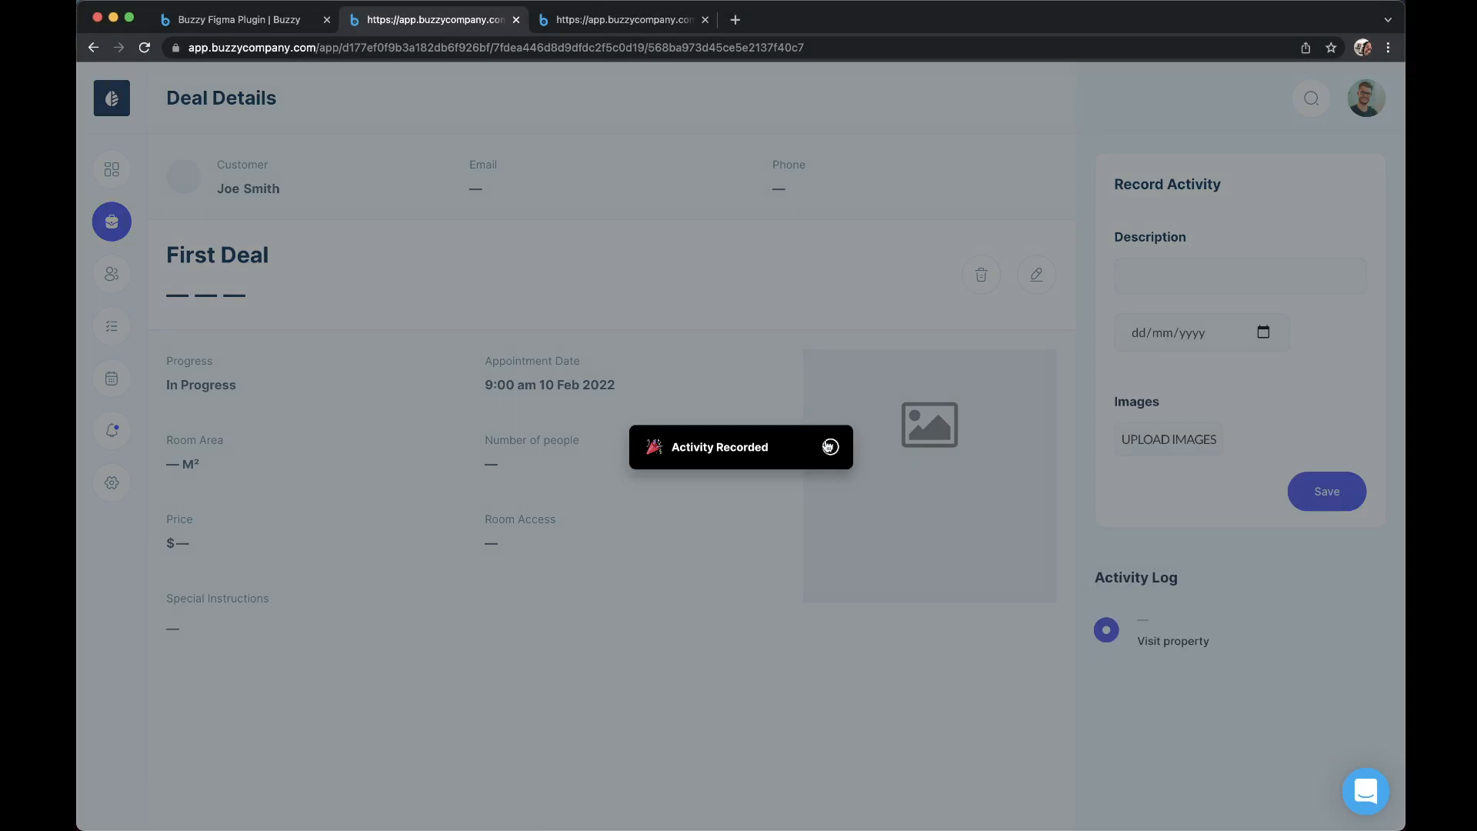
{"action": "left_click", "coordinate": [830, 447]}
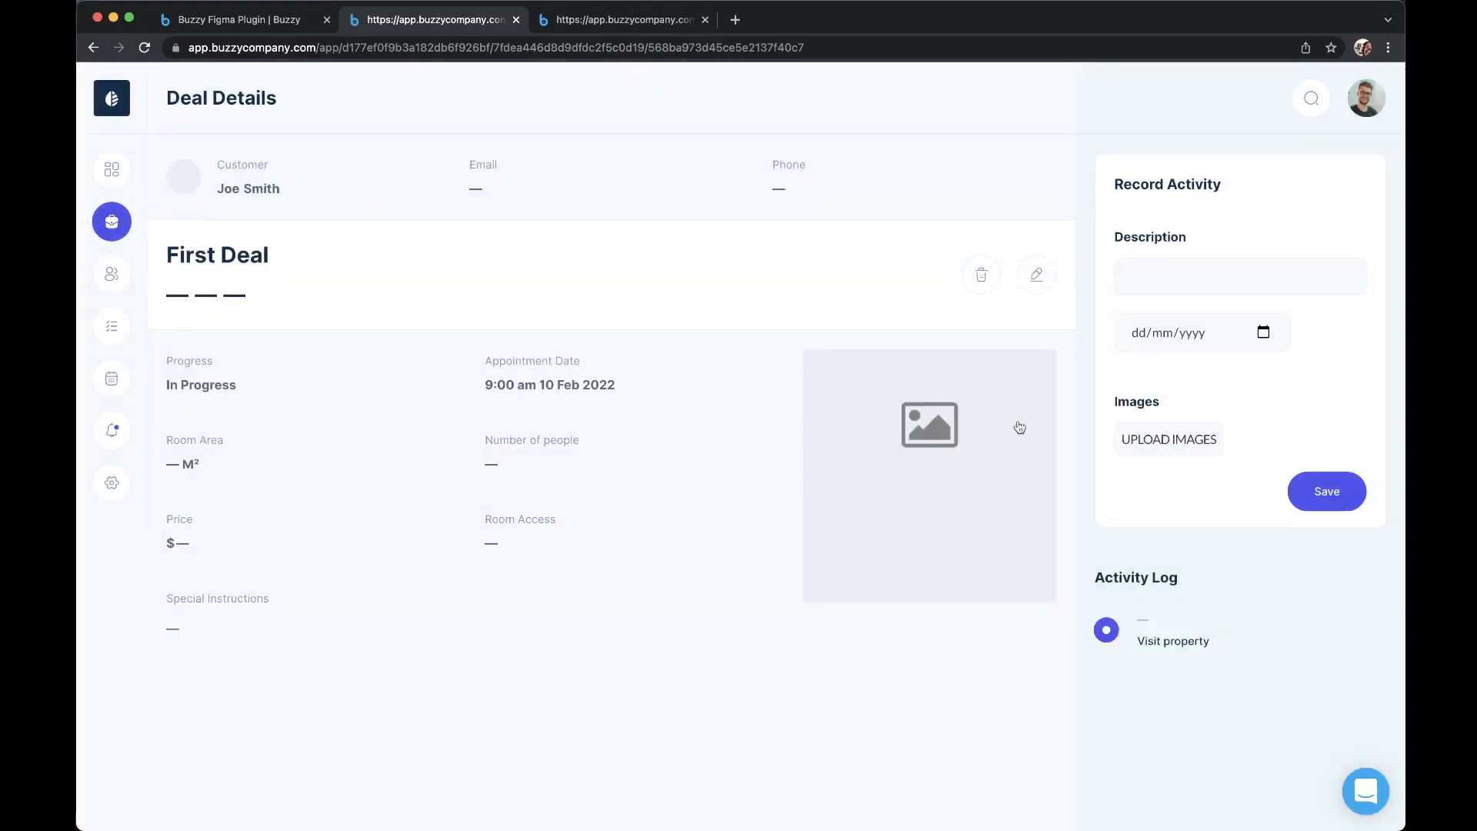
{"action": "left_click", "coordinate": [110, 171]}
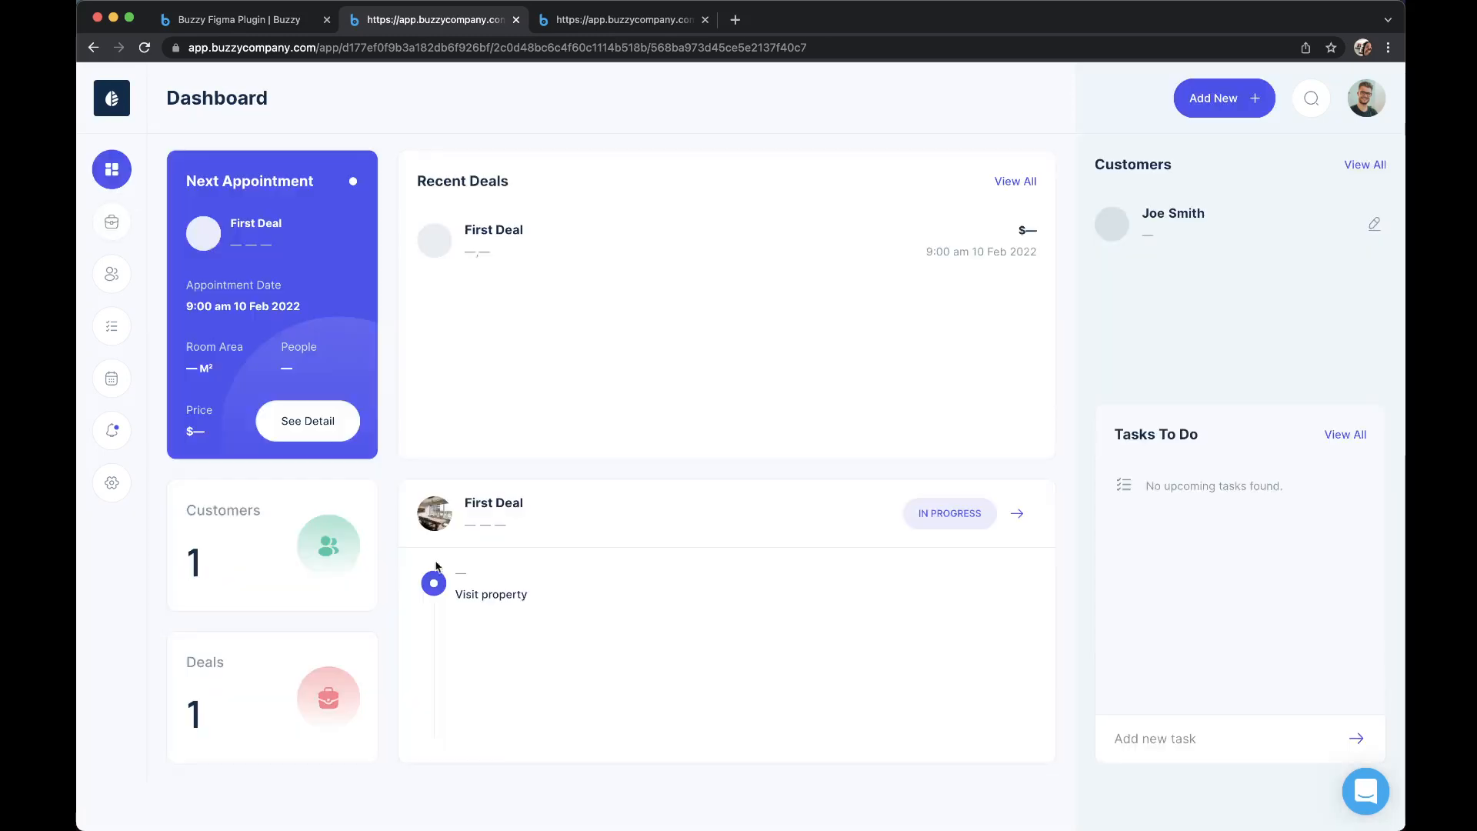